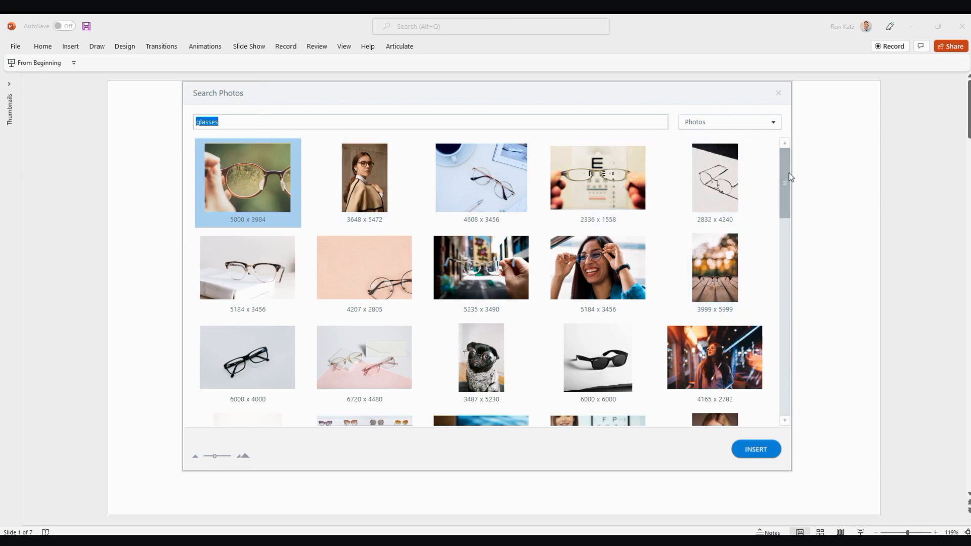
- Browse the stock photo results for glasses and load more results to look through
{"action": "left_click_drag", "start_coordinate": [784, 180], "coordinate": [744, 472]}
{"action": "left_click", "coordinate": [445, 404]}
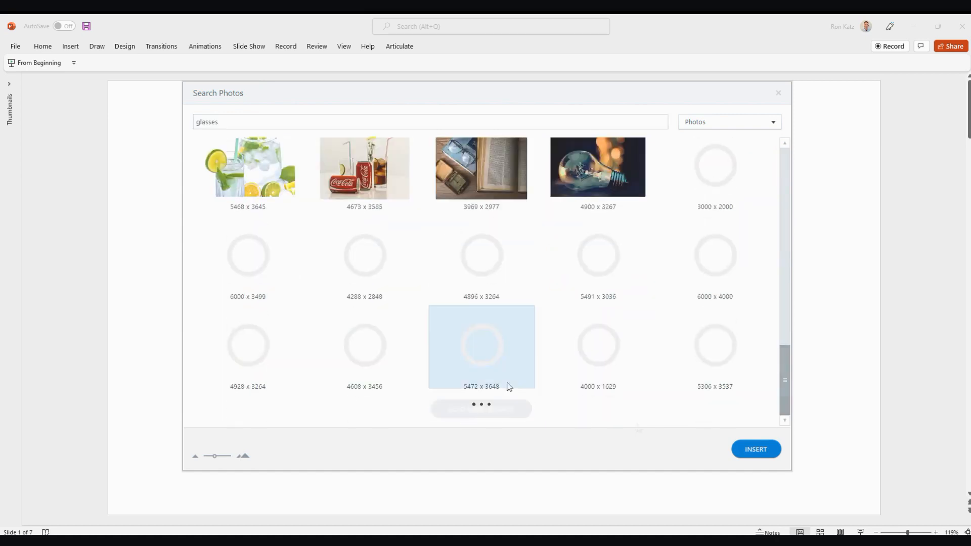
{"action": "scroll", "coordinate": [610, 333], "scroll_direction": "down", "scroll_amount": 10}
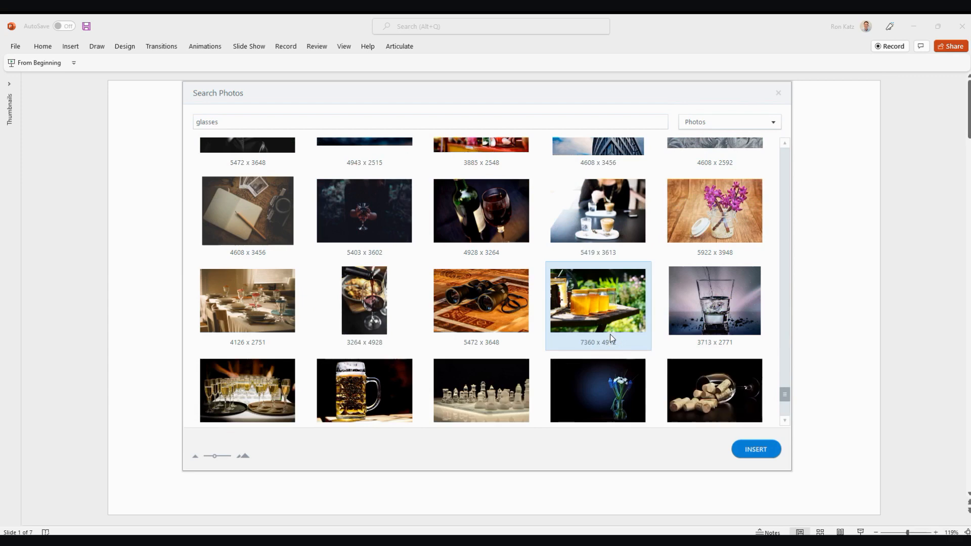
{"action": "scroll", "coordinate": [610, 335], "scroll_direction": "down", "scroll_amount": 5}
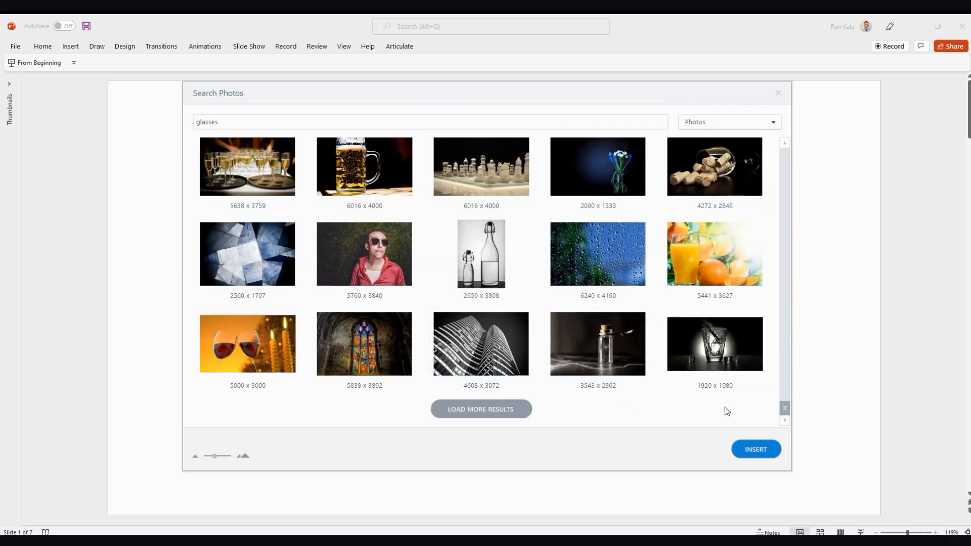
{"action": "left_click", "coordinate": [501, 412]}
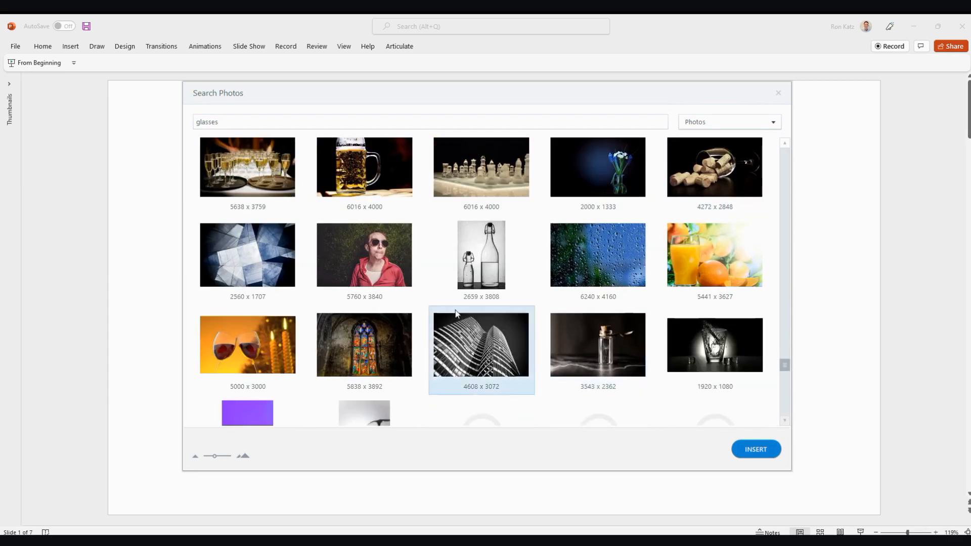
{"action": "scroll", "coordinate": [425, 262], "scroll_direction": "down", "scroll_amount": 2}
{"action": "scroll", "coordinate": [425, 262], "scroll_direction": "down", "scroll_amount": 2}
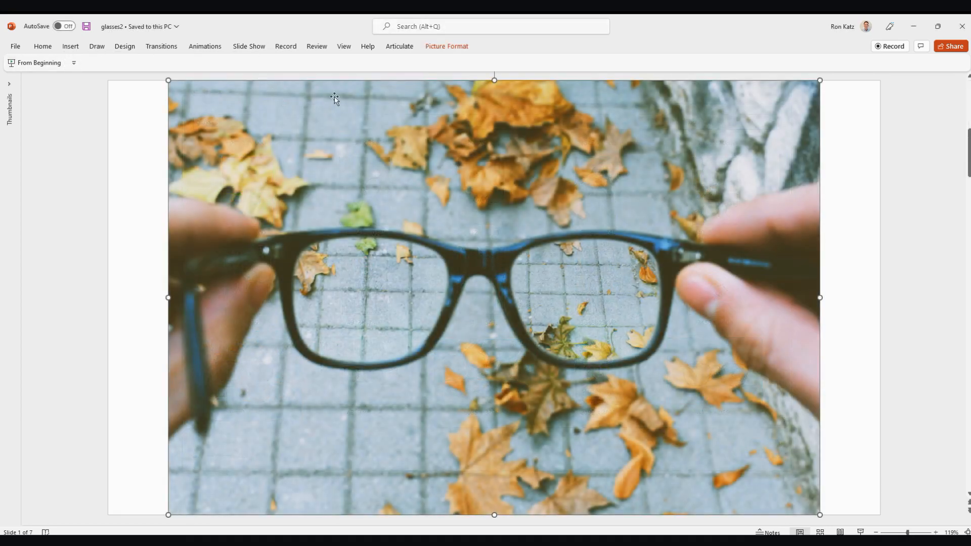
- Start background removal on the glasses photo and mark the left hand and the glasses' left temple as areas to keep
{"action": "left_click", "coordinate": [446, 46]}
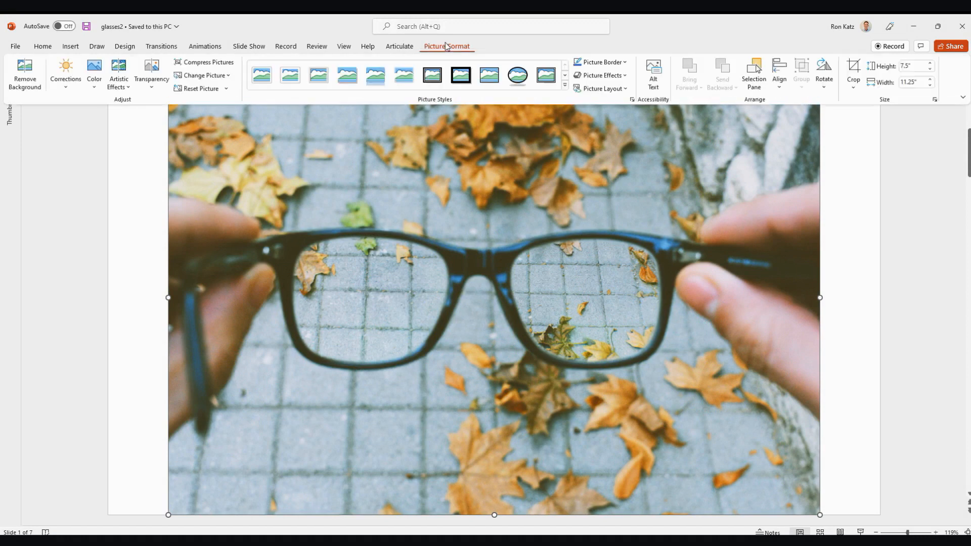
{"action": "left_click", "coordinate": [28, 66]}
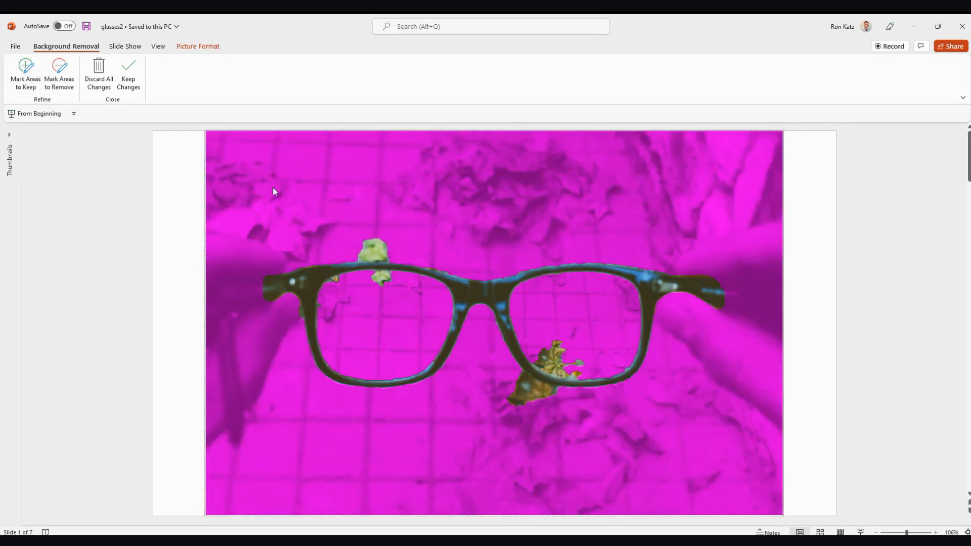
{"action": "left_click", "coordinate": [26, 68]}
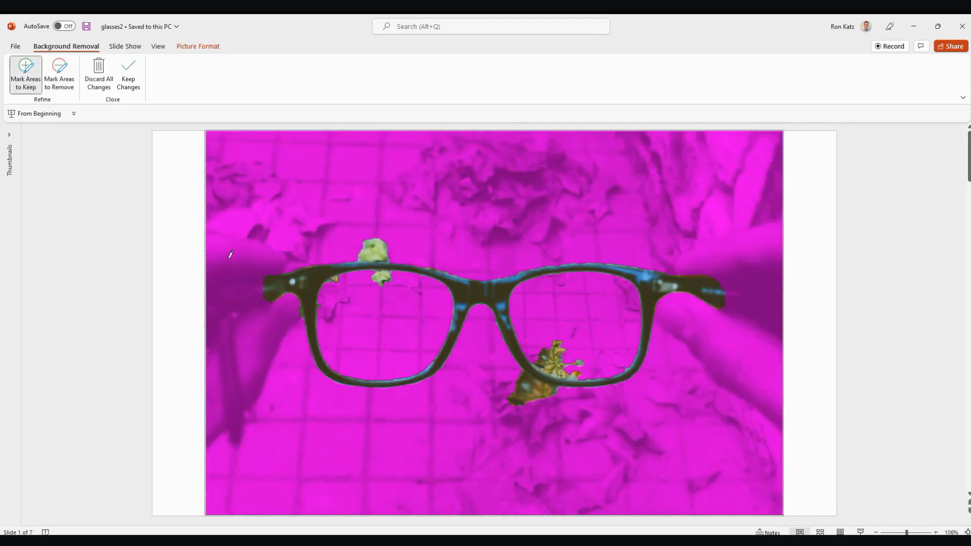
{"action": "mouse_move", "coordinate": [228, 259]}
{"action": "left_mouse_down"}
{"action": "mouse_move", "coordinate": [216, 334]}
{"action": "mouse_move", "coordinate": [234, 371]}
{"action": "left_mouse_up"}
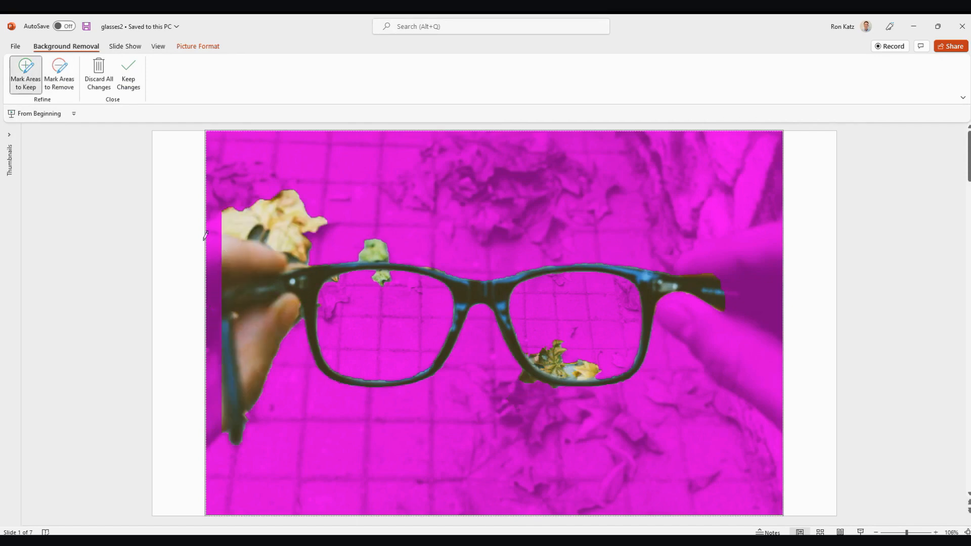
{"action": "left_click_drag", "start_coordinate": [210, 247], "coordinate": [214, 417]}
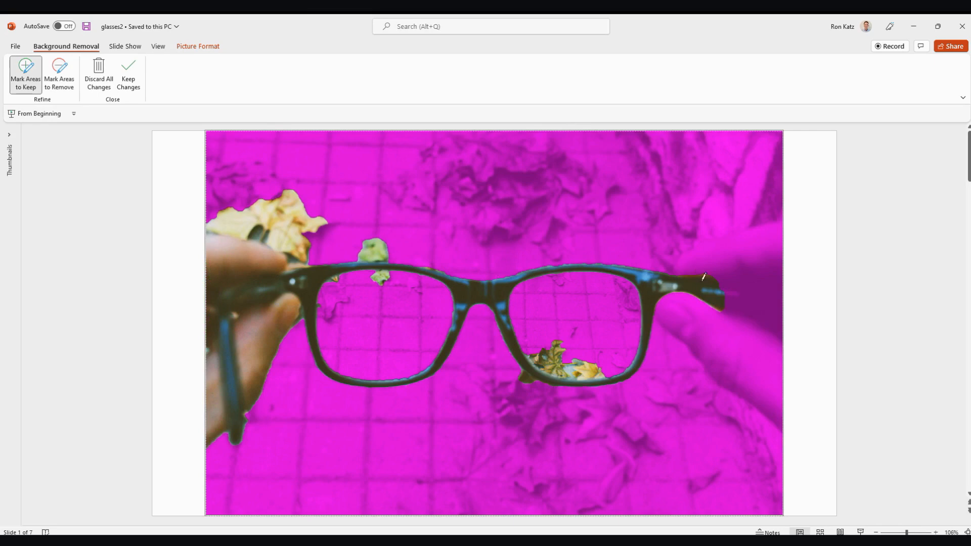
- Mark the right hand's fingers and thumb and the glasses' right temple as areas to keep, out to the photo's edge
{"action": "left_click_drag", "start_coordinate": [692, 255], "coordinate": [769, 253]}
{"action": "left_click_drag", "start_coordinate": [670, 304], "coordinate": [757, 371]}
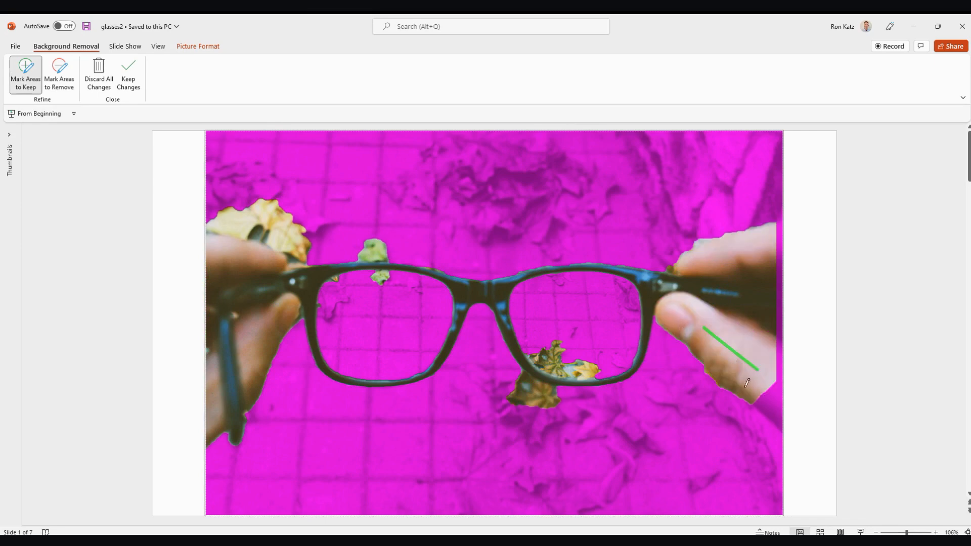
{"action": "left_click_drag", "start_coordinate": [767, 388], "coordinate": [780, 399]}
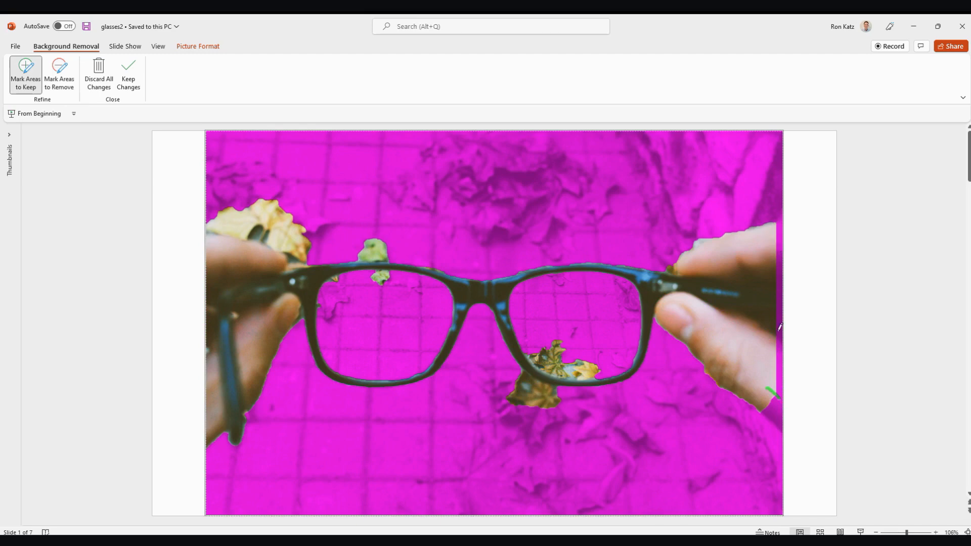
{"action": "left_click_drag", "start_coordinate": [779, 234], "coordinate": [778, 386]}
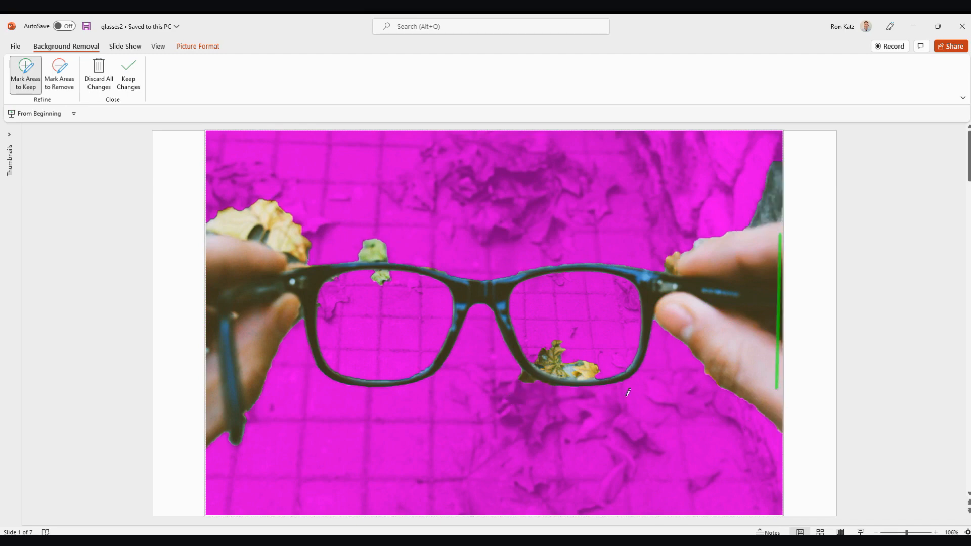
{"action": "key", "text": "ctrl+z"}
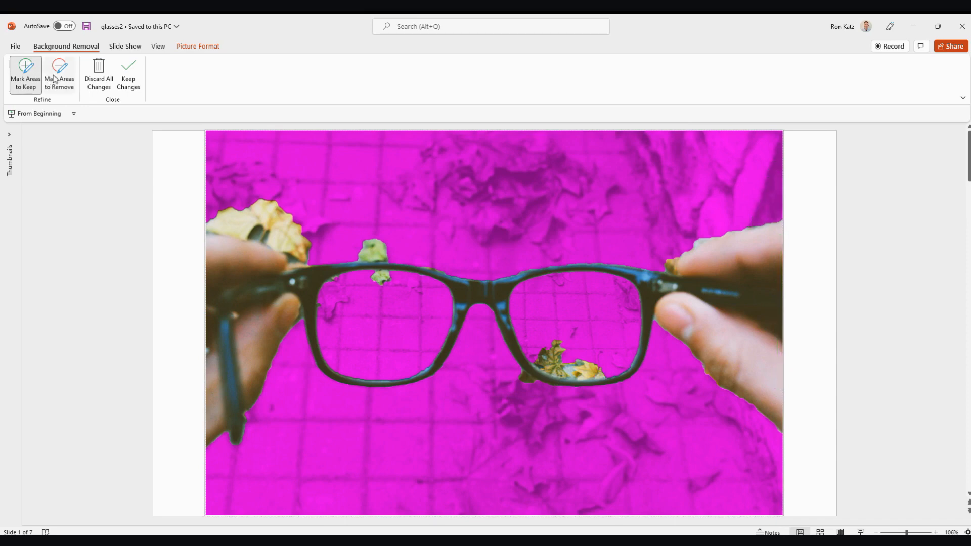
- Mark for removal the leaves above the left hand, above and inside the left lens, and at the bottom of the right lens
{"action": "left_click", "coordinate": [59, 74]}
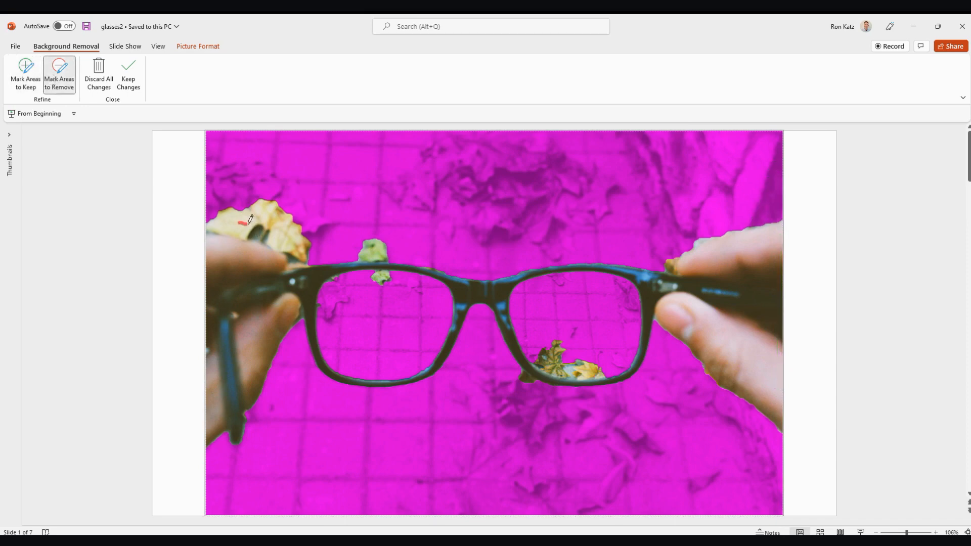
{"action": "left_click_drag", "start_coordinate": [238, 222], "coordinate": [295, 243]}
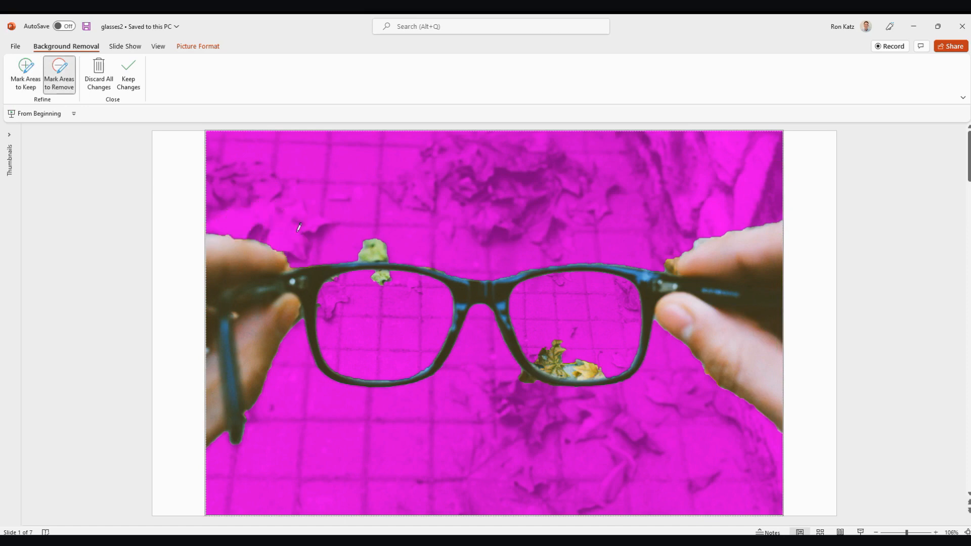
{"action": "left_click_drag", "start_coordinate": [362, 248], "coordinate": [393, 255]}
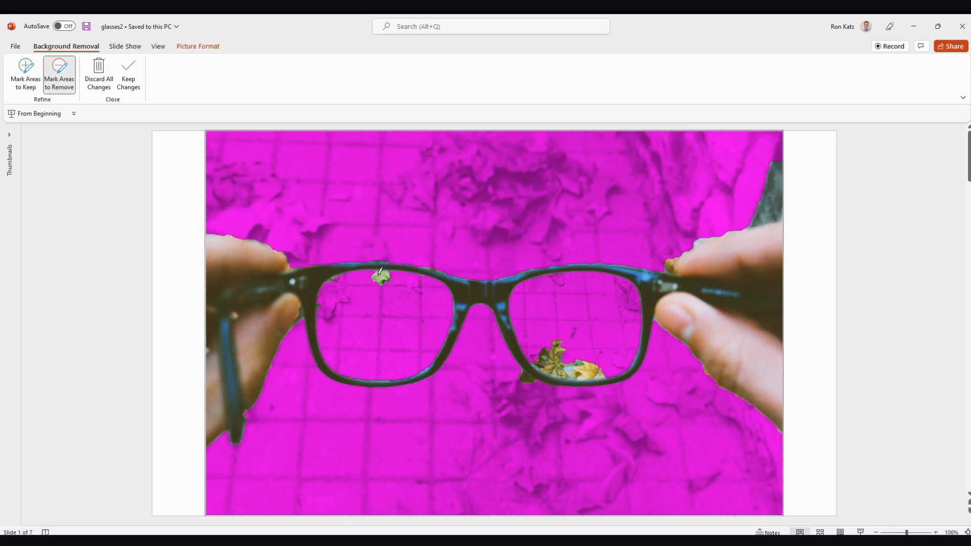
{"action": "left_click_drag", "start_coordinate": [376, 276], "coordinate": [384, 275]}
{"action": "left_click_drag", "start_coordinate": [540, 348], "coordinate": [597, 376]}
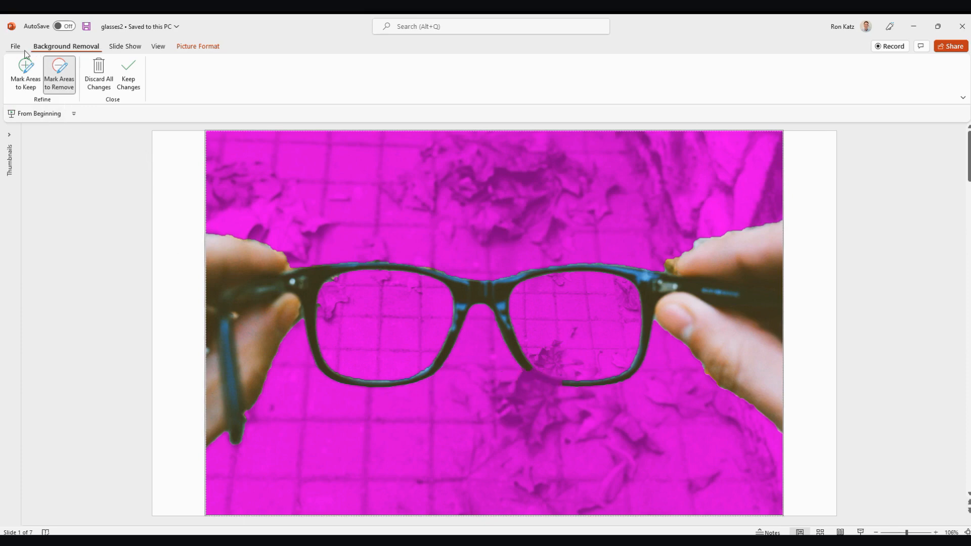
- Restore the right lens's lower rim, remove the leftover leaf piece above it, and keep the background removal changes
{"action": "left_click", "coordinate": [25, 73]}
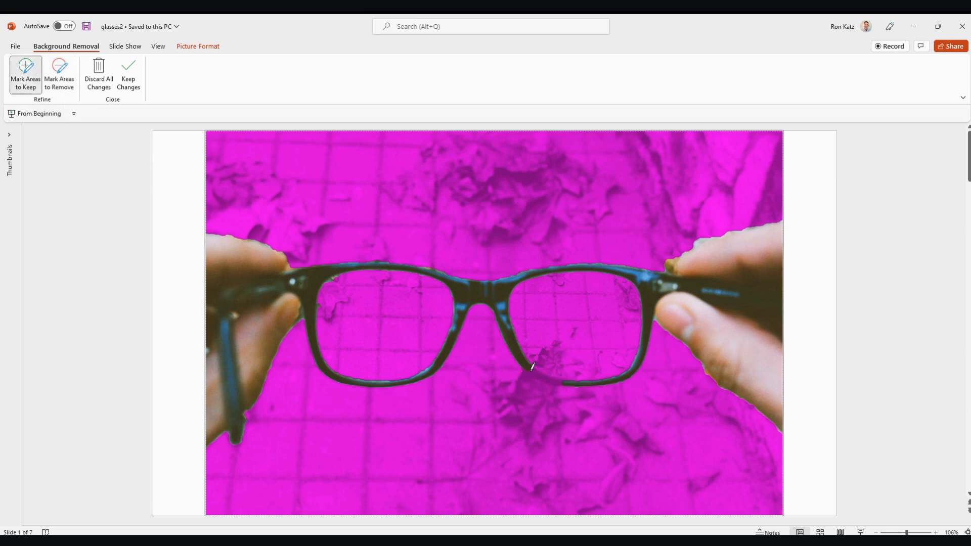
{"action": "left_click_drag", "start_coordinate": [535, 370], "coordinate": [567, 374]}
{"action": "left_click", "coordinate": [59, 75]}
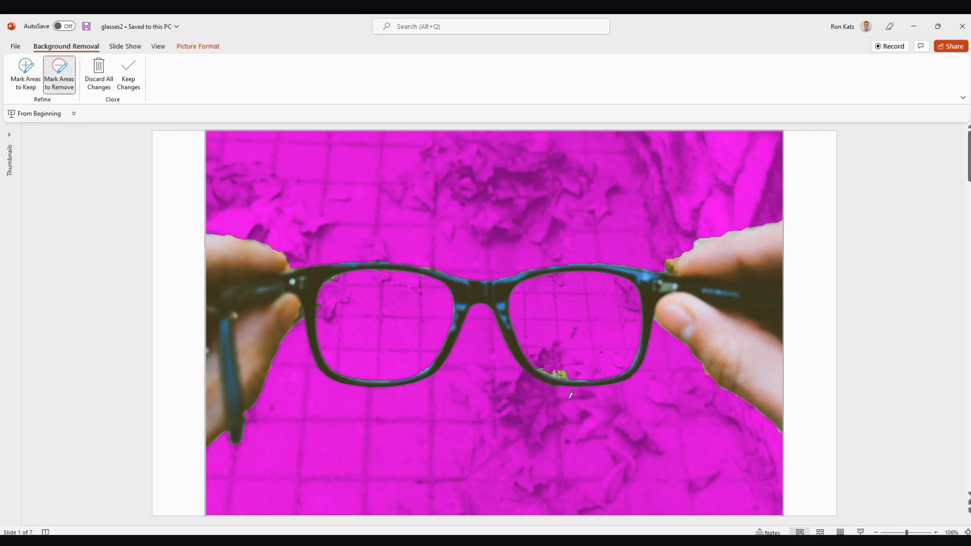
{"action": "left_click_drag", "start_coordinate": [554, 374], "coordinate": [572, 376]}
{"action": "left_click", "coordinate": [130, 66]}
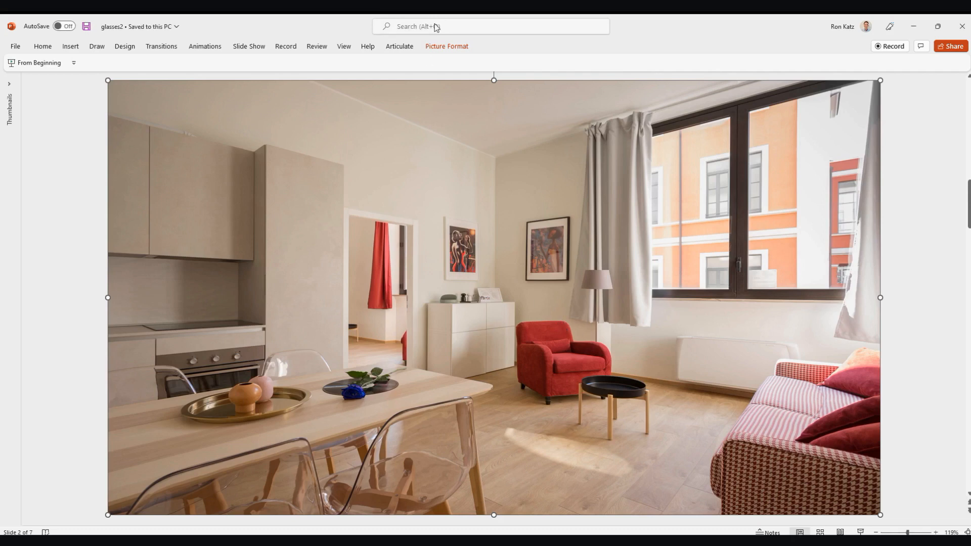
- Apply a blur artistic effect to the living room picture
{"action": "left_click", "coordinate": [452, 47]}
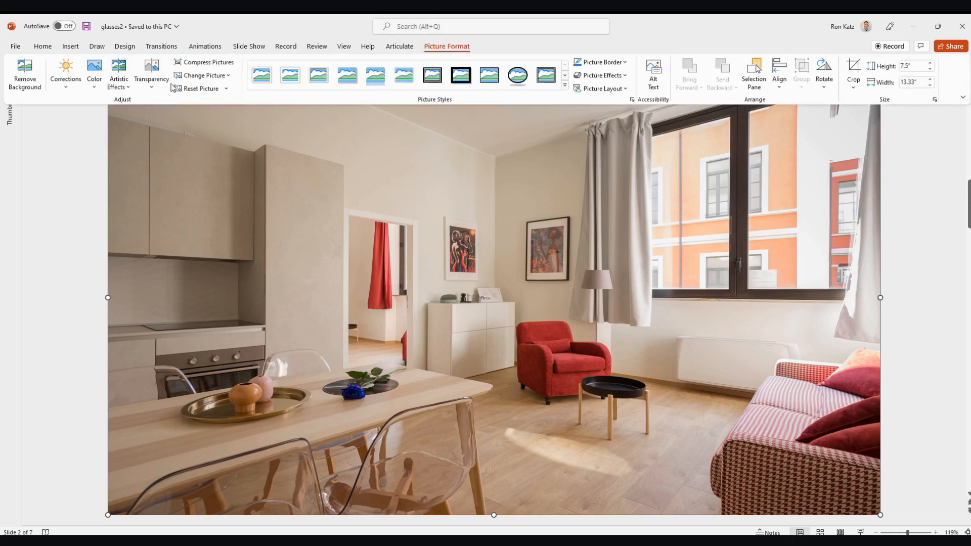
{"action": "left_click", "coordinate": [119, 77]}
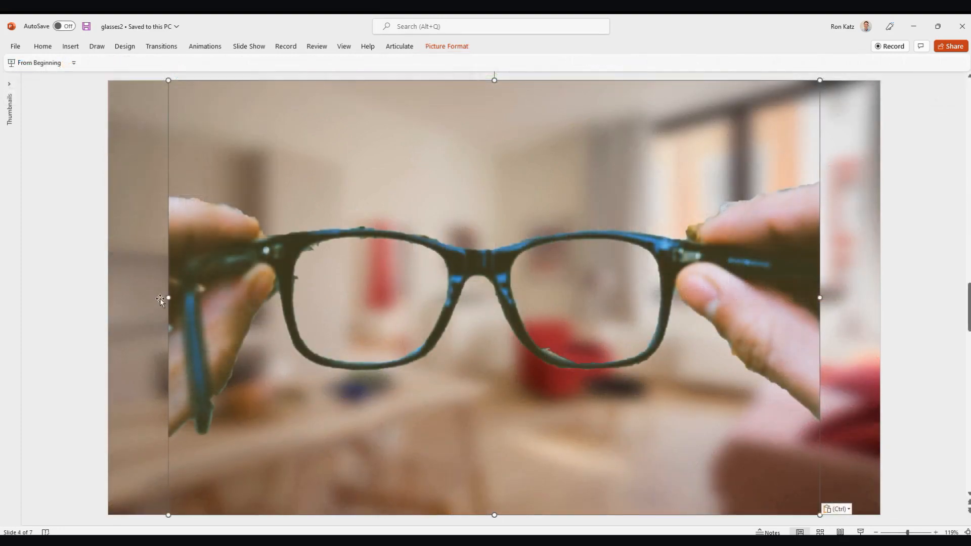
- Stretch the glasses cutout horizontally on both sides so that it spans the full slide width
{"action": "left_click_drag", "start_coordinate": [169, 298], "coordinate": [108, 298]}
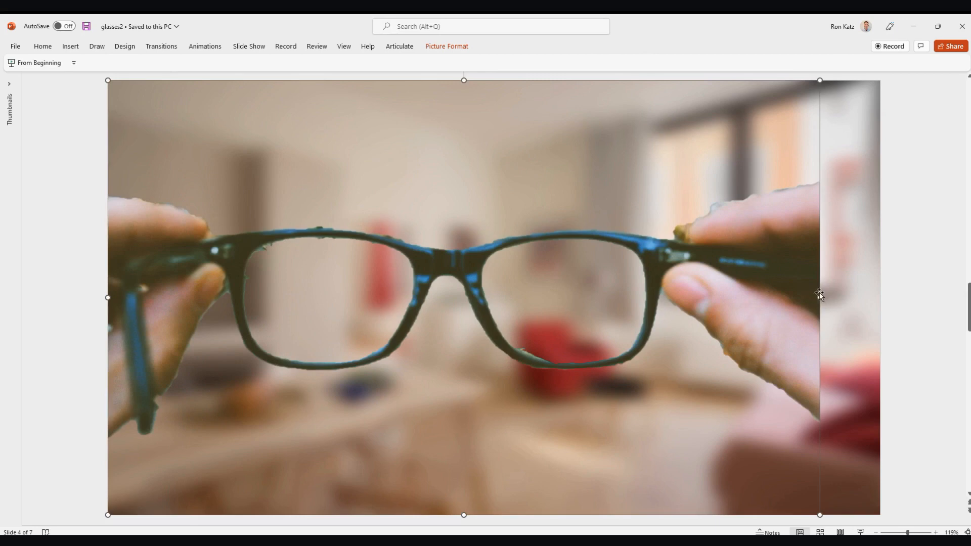
{"action": "left_click_drag", "start_coordinate": [819, 295], "coordinate": [875, 304]}
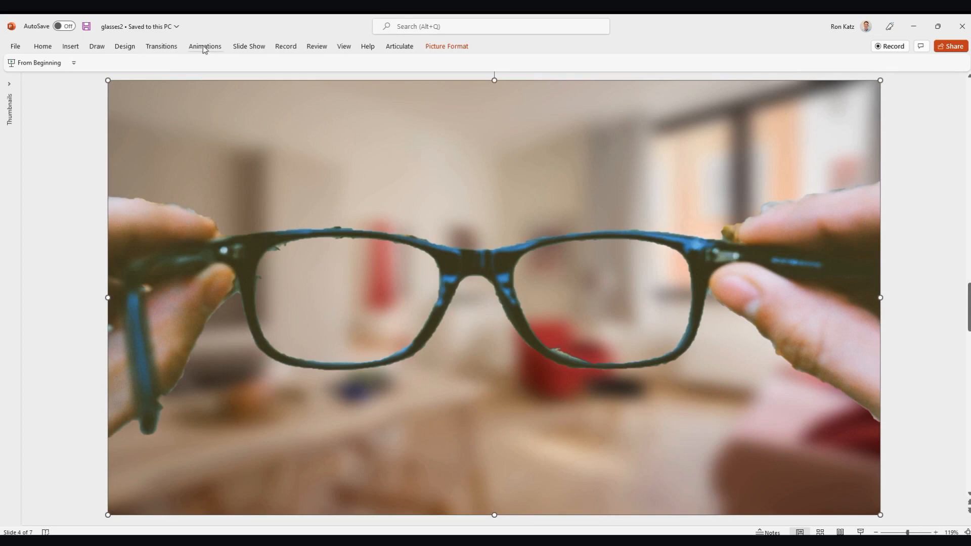
- Draw a rounded rectangle about 3.24 inches wide and 1.8 inches high over the left lens, adjusting its position and width
{"action": "left_click", "coordinate": [71, 46]}
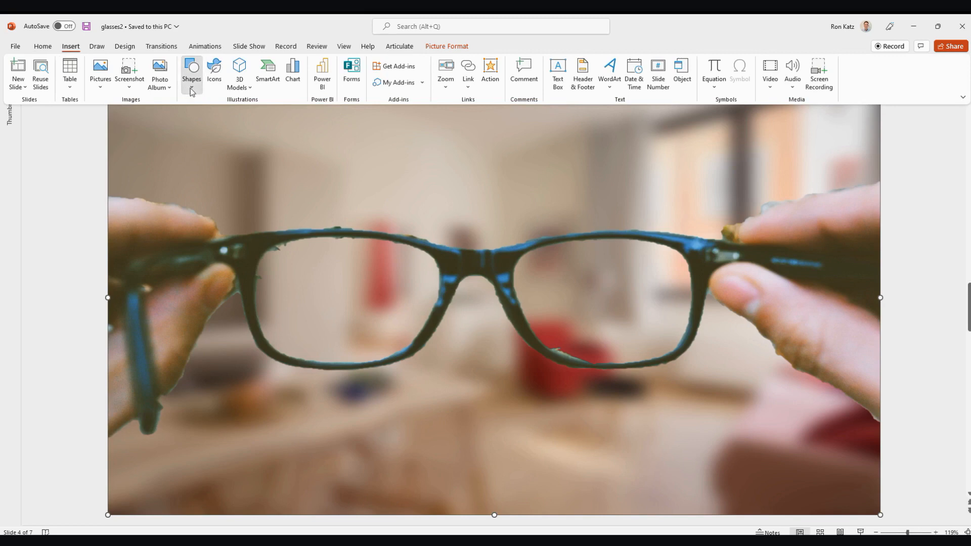
{"action": "left_click", "coordinate": [191, 86]}
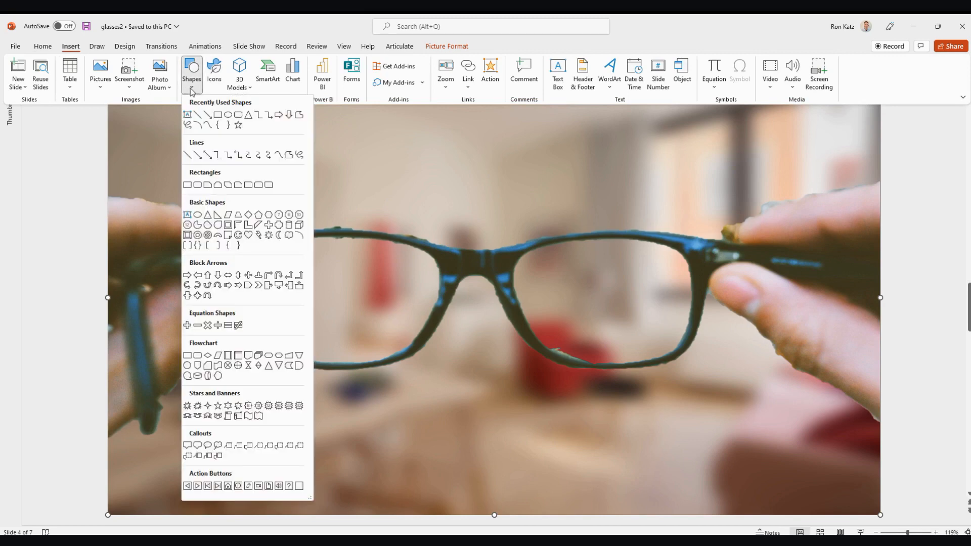
{"action": "left_click", "coordinate": [237, 117]}
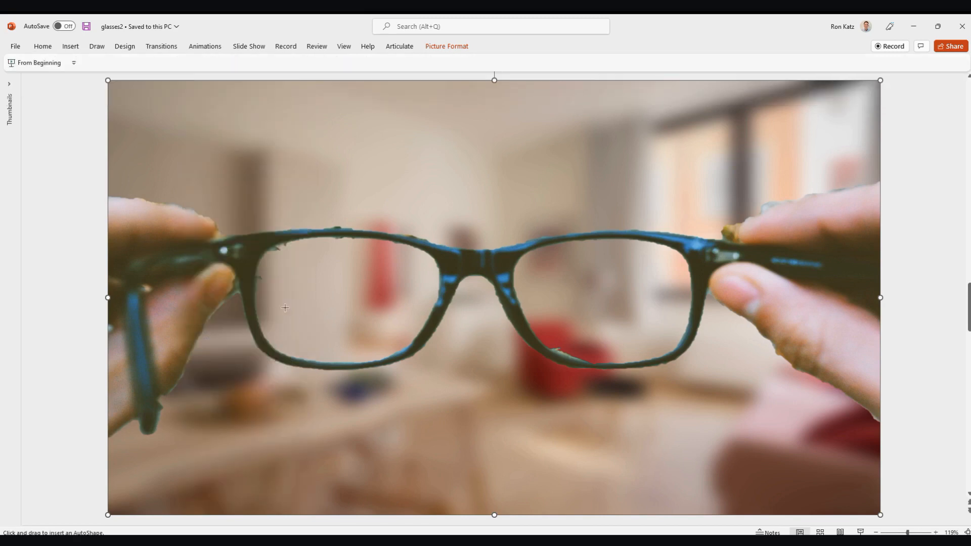
{"action": "left_click_drag", "start_coordinate": [260, 249], "coordinate": [439, 353]}
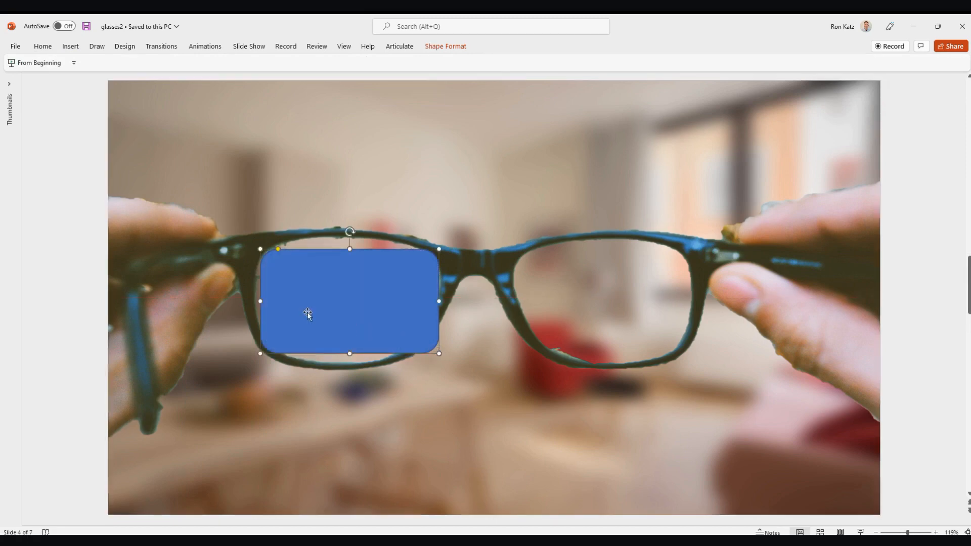
{"action": "left_click_drag", "start_coordinate": [262, 302], "coordinate": [297, 300]}
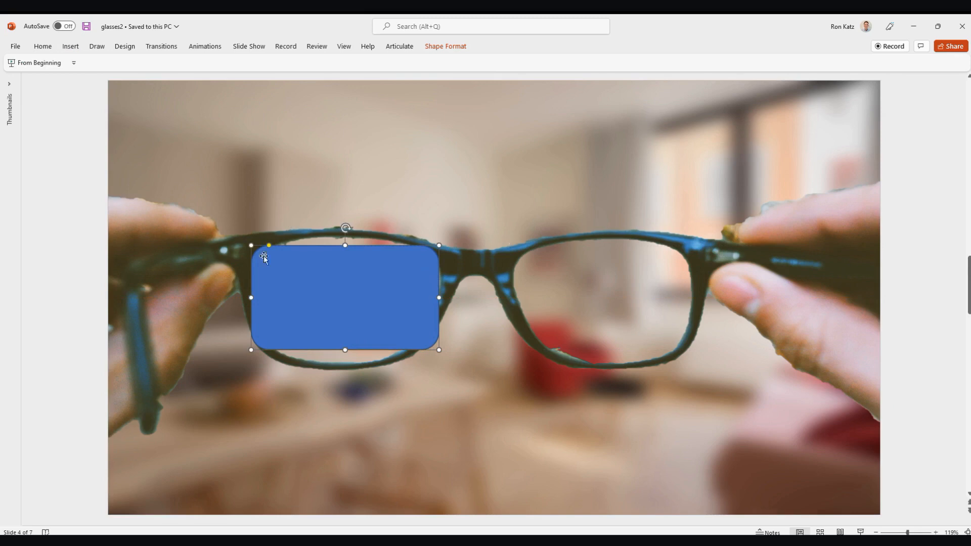
- Set the rounded rectangle's solid fill to 43% transparency
{"action": "left_click", "coordinate": [431, 47]}
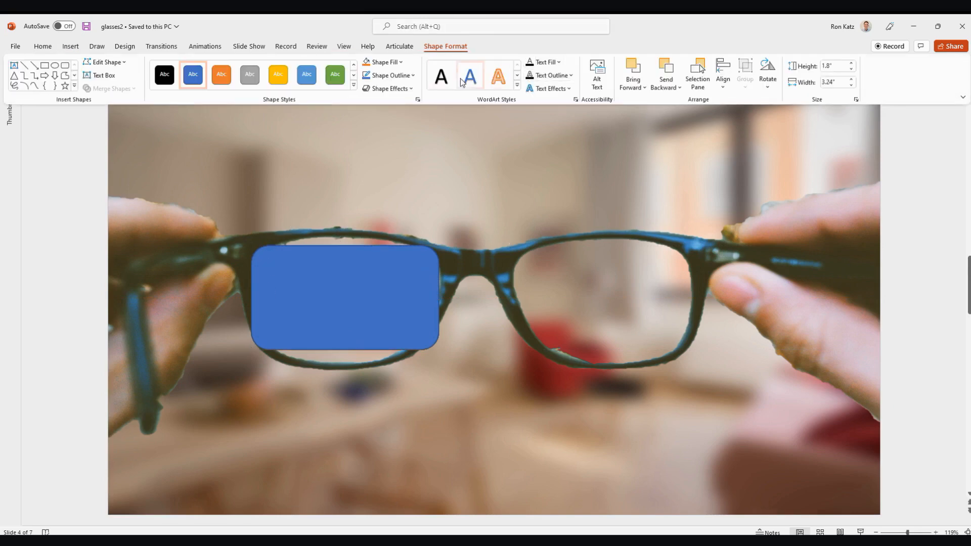
{"action": "left_click", "coordinate": [400, 63]}
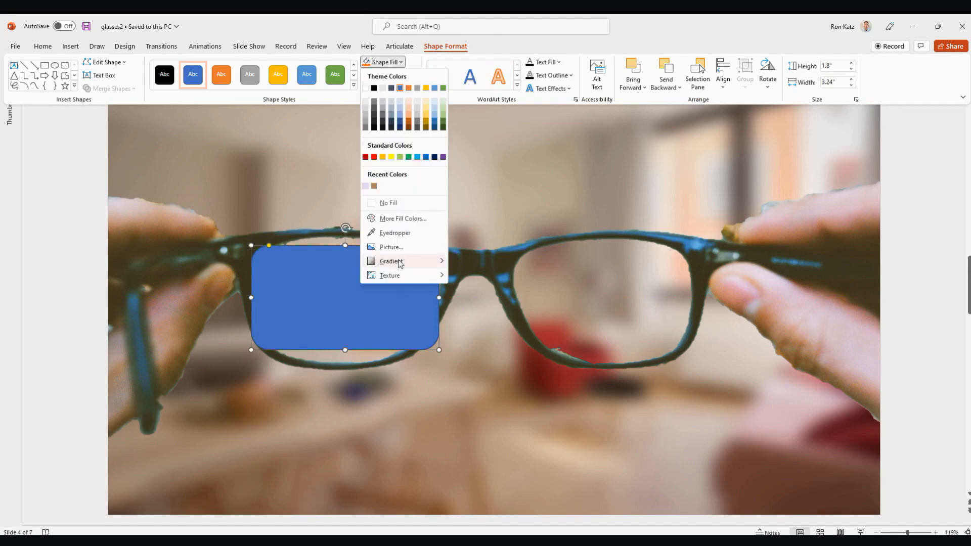
{"action": "mouse_move", "coordinate": [400, 266]}
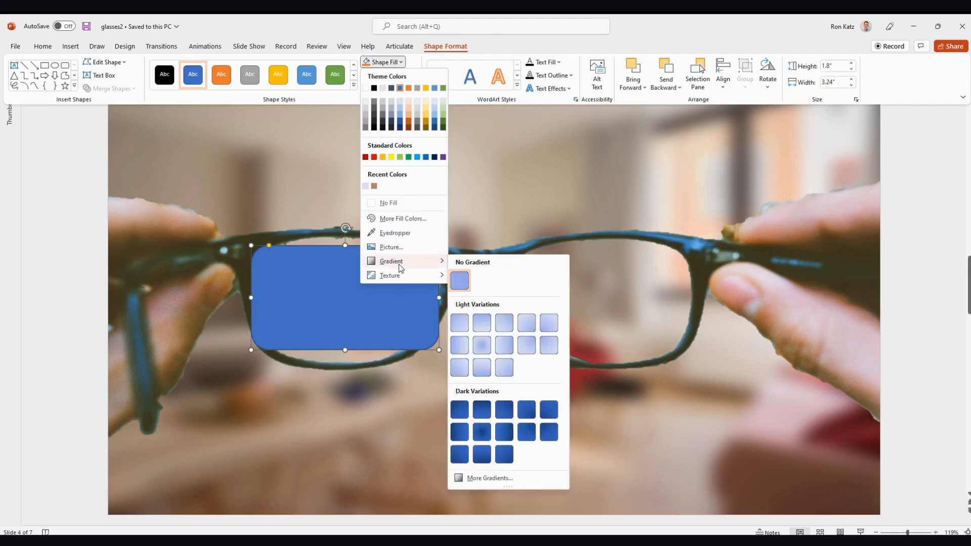
{"action": "left_click", "coordinate": [501, 481]}
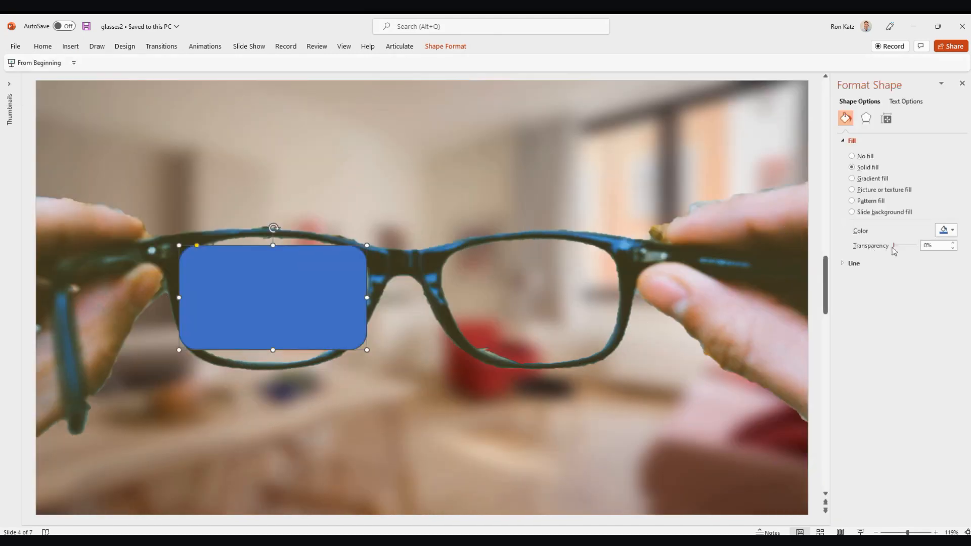
{"action": "left_click_drag", "start_coordinate": [894, 245], "coordinate": [903, 255]}
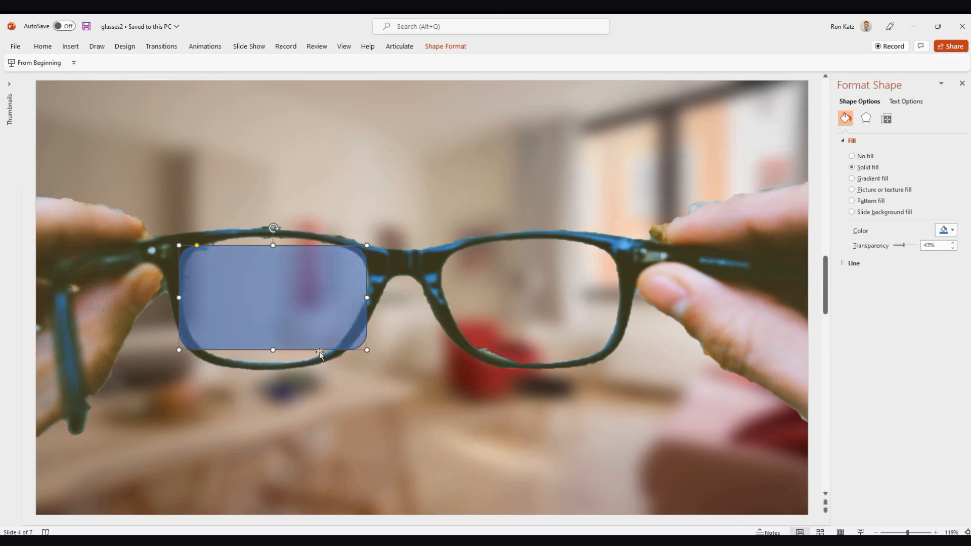
- Enter Edit Points mode on the rounded rectangle over the left lens and add a point on the right half of its bottom edge
{"action": "left_click", "coordinate": [442, 47]}
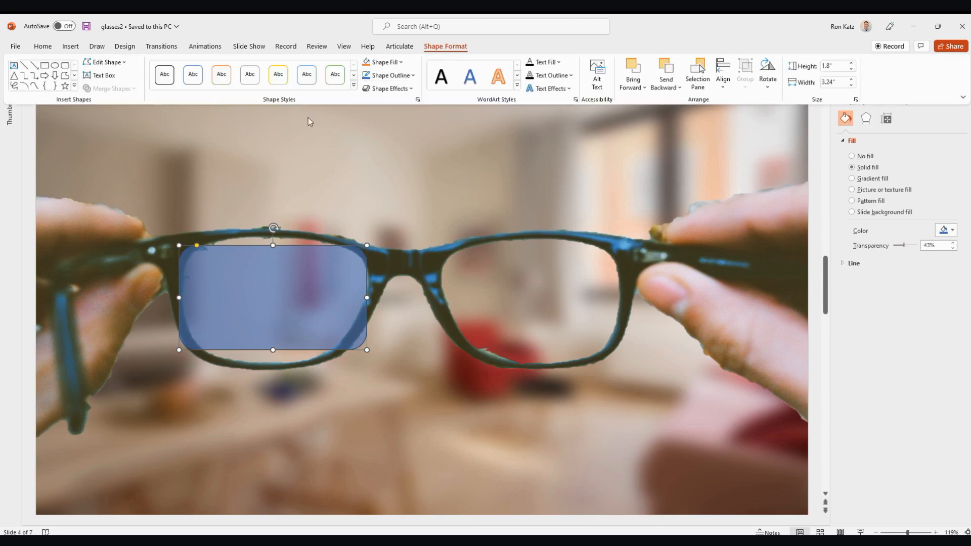
{"action": "left_click", "coordinate": [105, 63]}
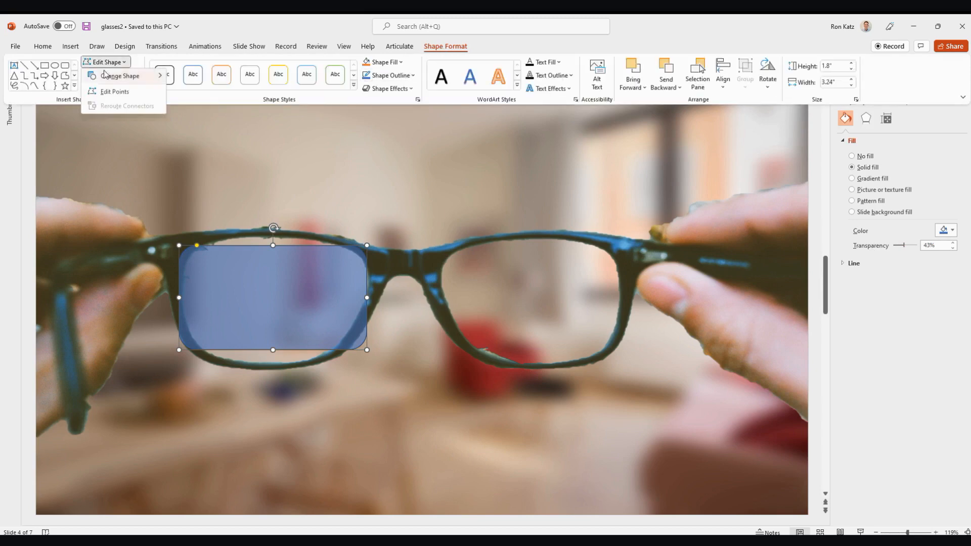
{"action": "left_click", "coordinate": [113, 92]}
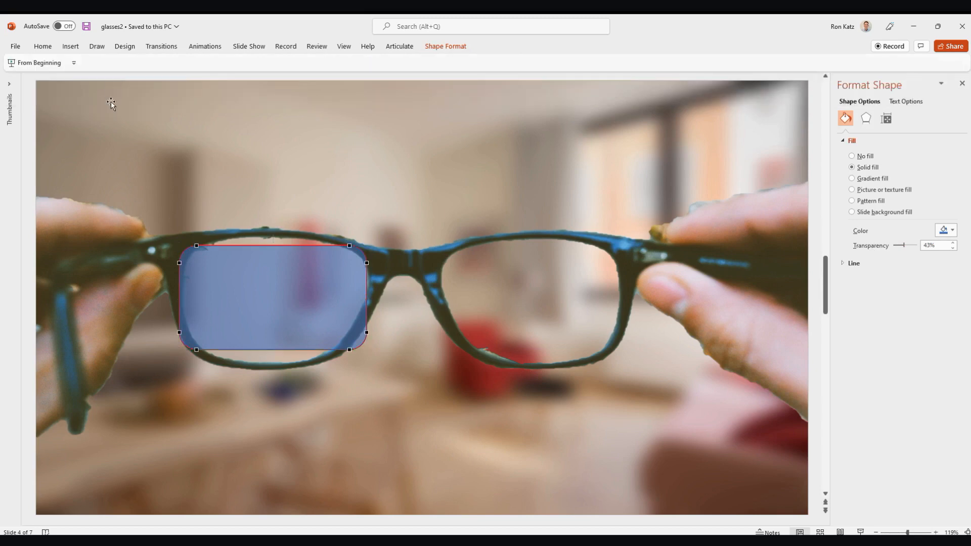
{"action": "right_click", "coordinate": [294, 352]}
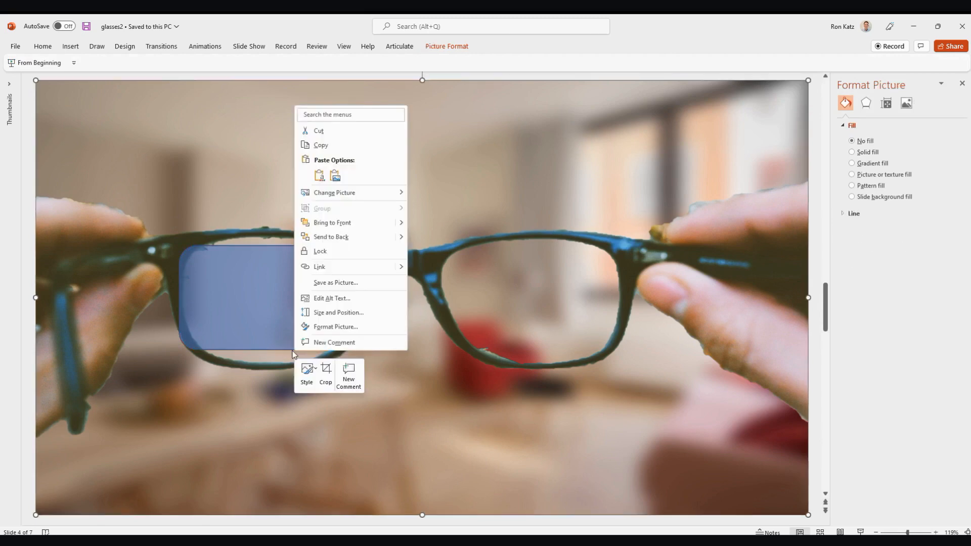
{"action": "left_click", "coordinate": [293, 351]}
{"action": "right_click", "coordinate": [292, 350]}
{"action": "left_click", "coordinate": [273, 332]}
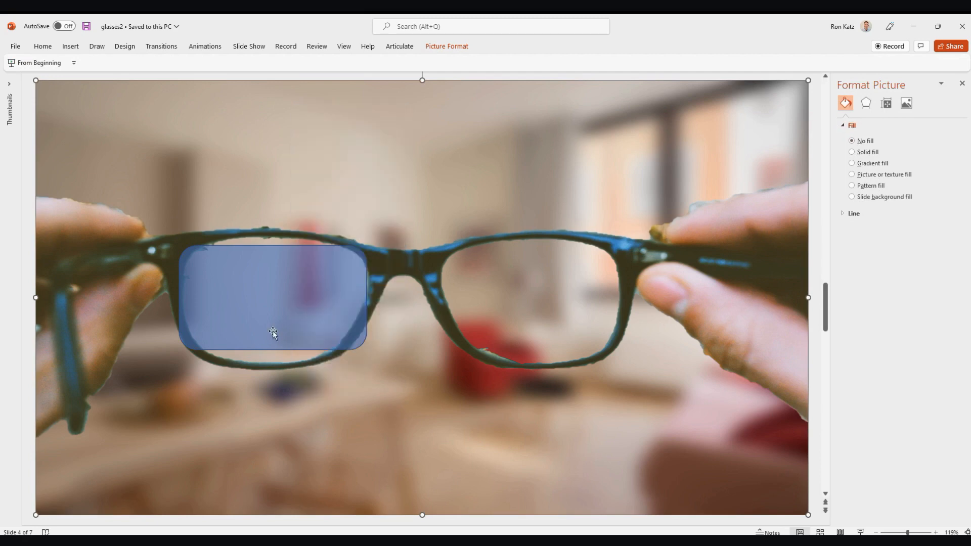
{"action": "right_click", "coordinate": [272, 331]}
{"action": "left_click", "coordinate": [304, 318]}
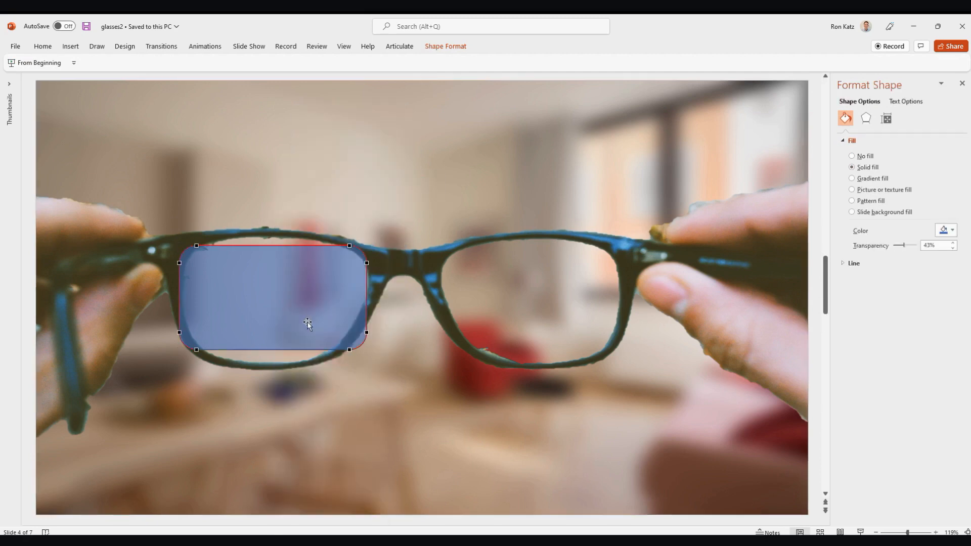
{"action": "right_click", "coordinate": [305, 349]}
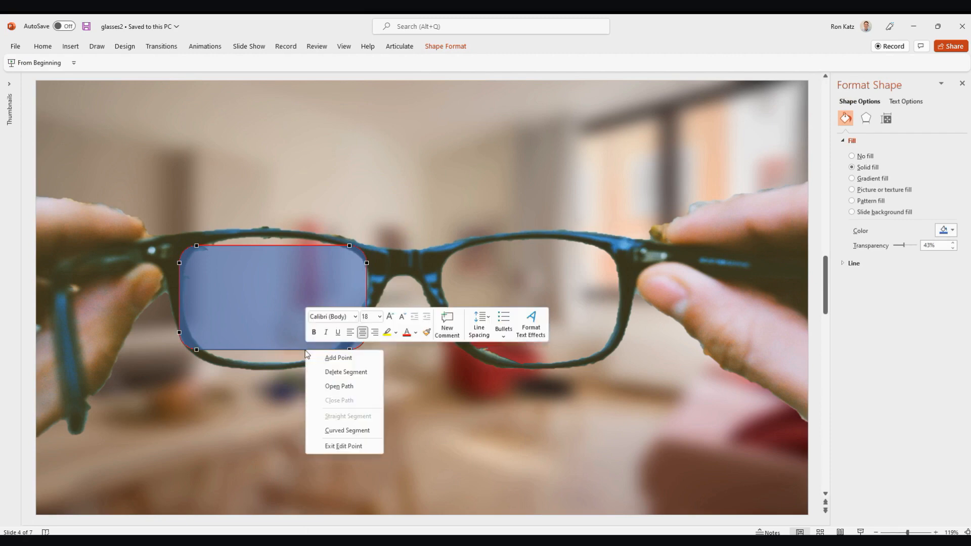
{"action": "left_click", "coordinate": [316, 357]}
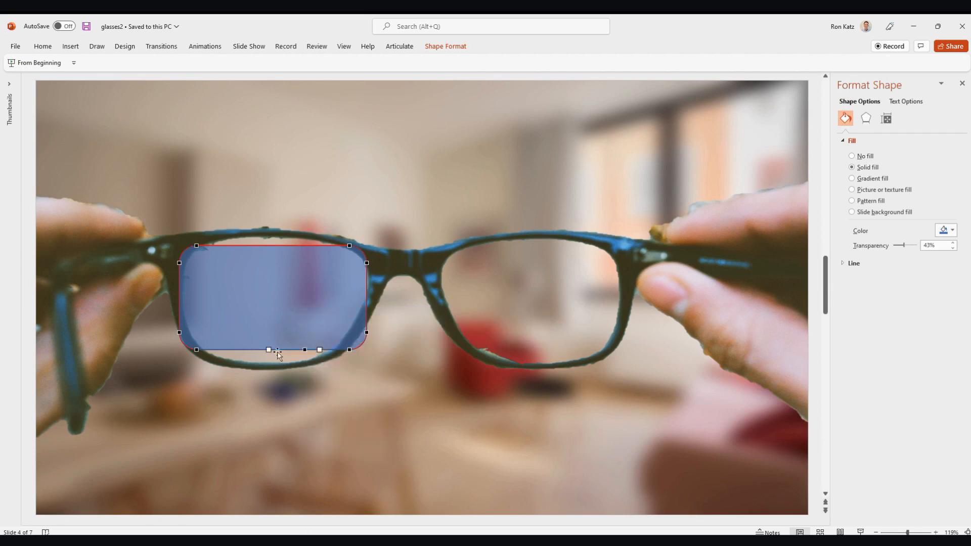
- Add another edit point on the left half of the rounded rectangle's bottom edge
{"action": "left_click", "coordinate": [252, 348]}
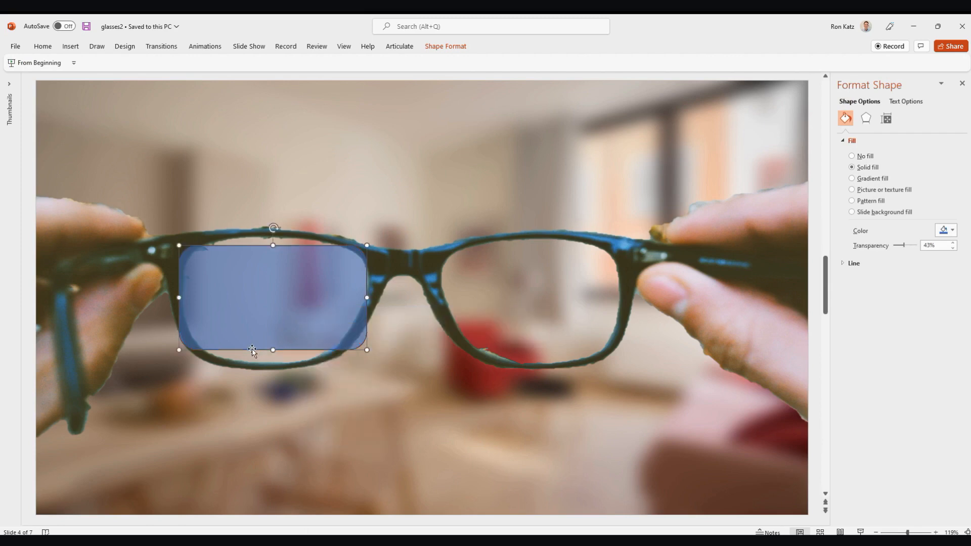
{"action": "right_click", "coordinate": [250, 349]}
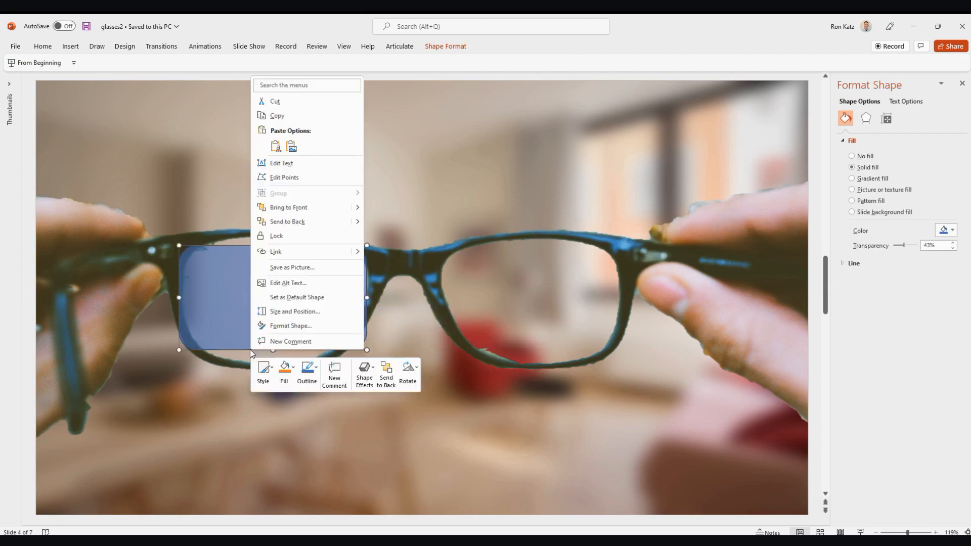
{"action": "left_click", "coordinate": [288, 177]}
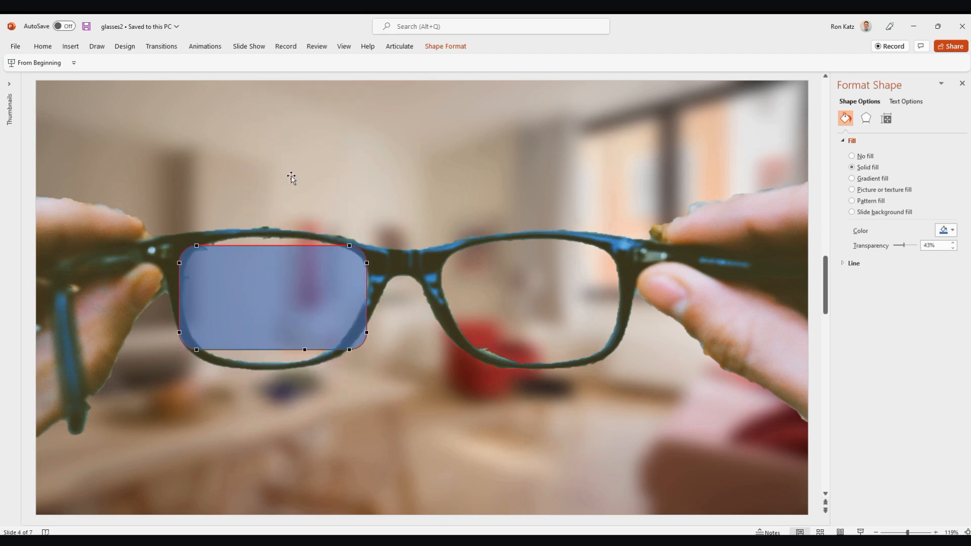
{"action": "right_click", "coordinate": [240, 349]}
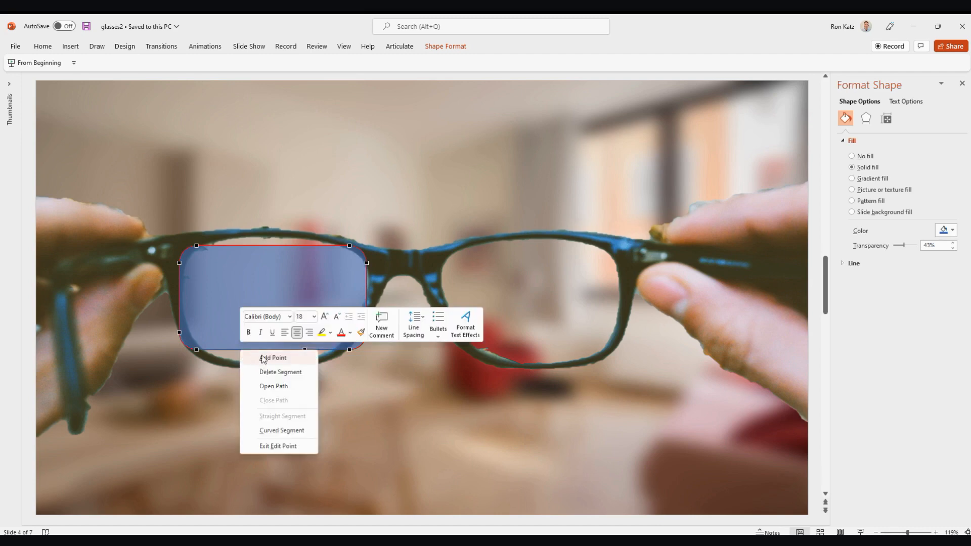
{"action": "left_click", "coordinate": [262, 358]}
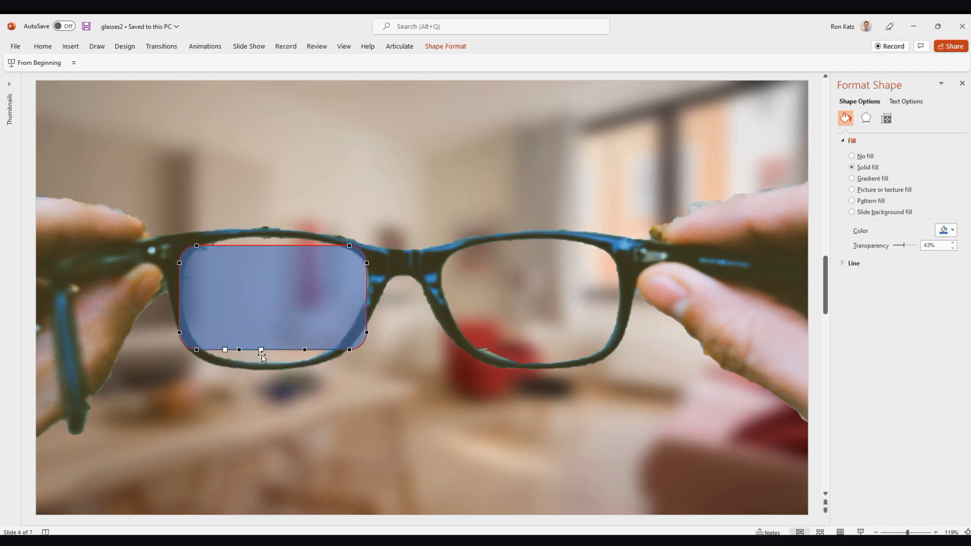
- Add two edit points along the rounded rectangle's top edge, one left and one right of its centre
{"action": "key", "text": "Escape"}
{"action": "right_click", "coordinate": [243, 247]}
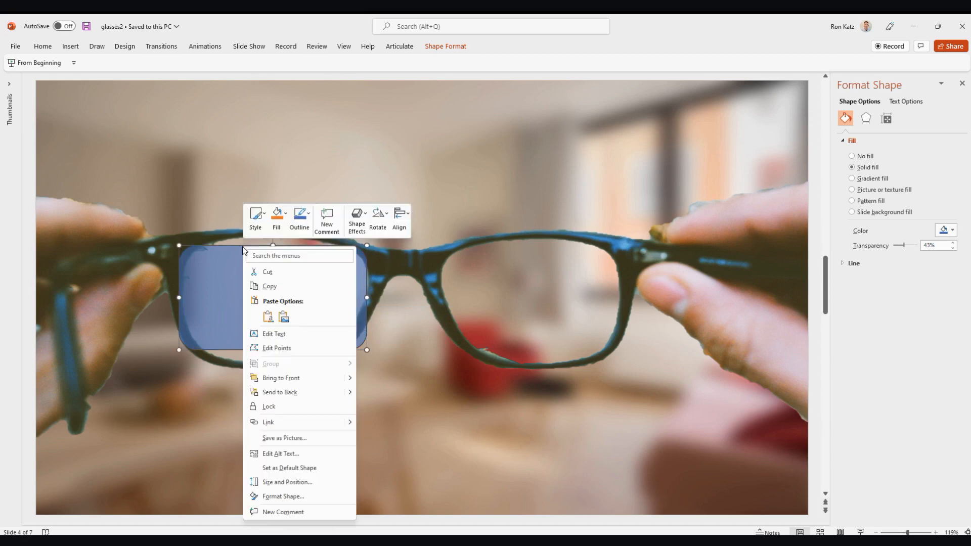
{"action": "left_click", "coordinate": [275, 348]}
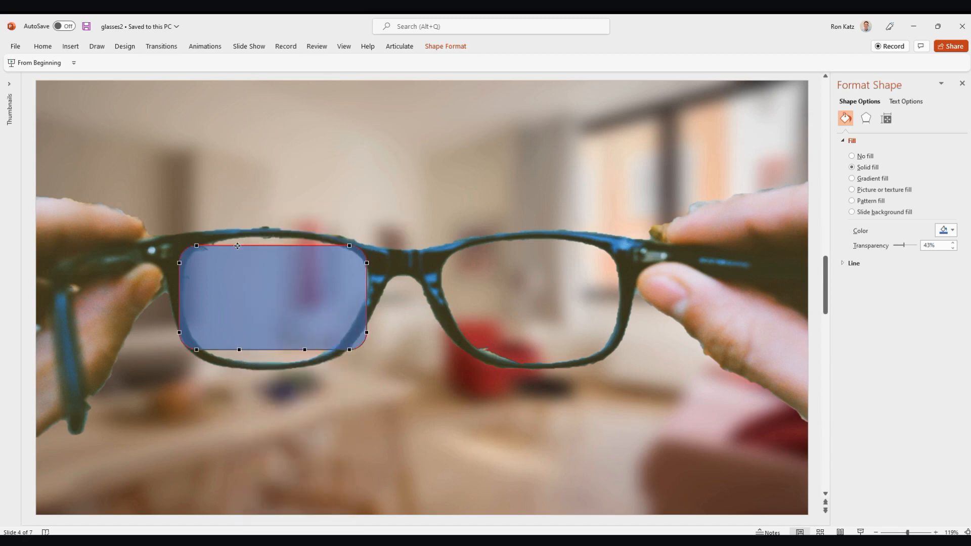
{"action": "right_click", "coordinate": [237, 246]}
{"action": "left_click", "coordinate": [262, 253]}
{"action": "right_click", "coordinate": [307, 245]}
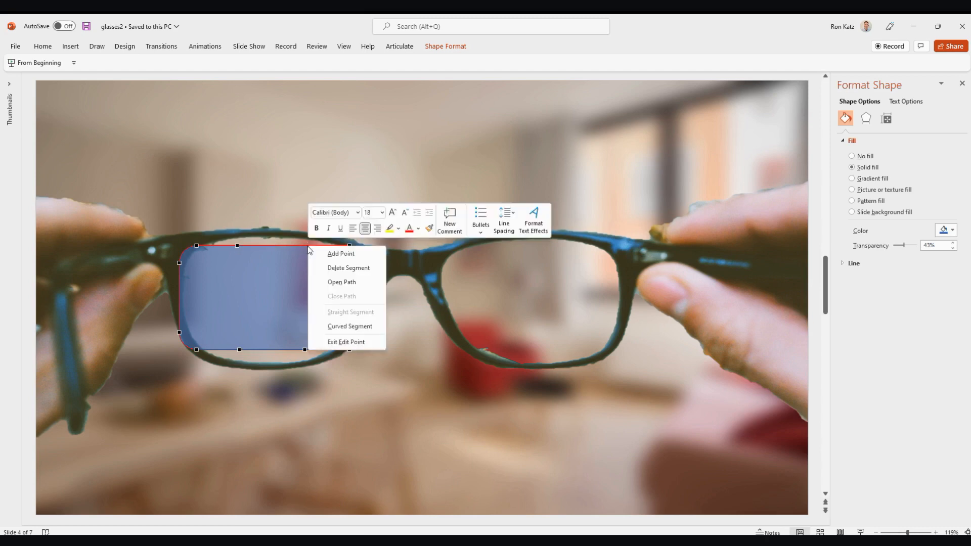
{"action": "left_click", "coordinate": [334, 253]}
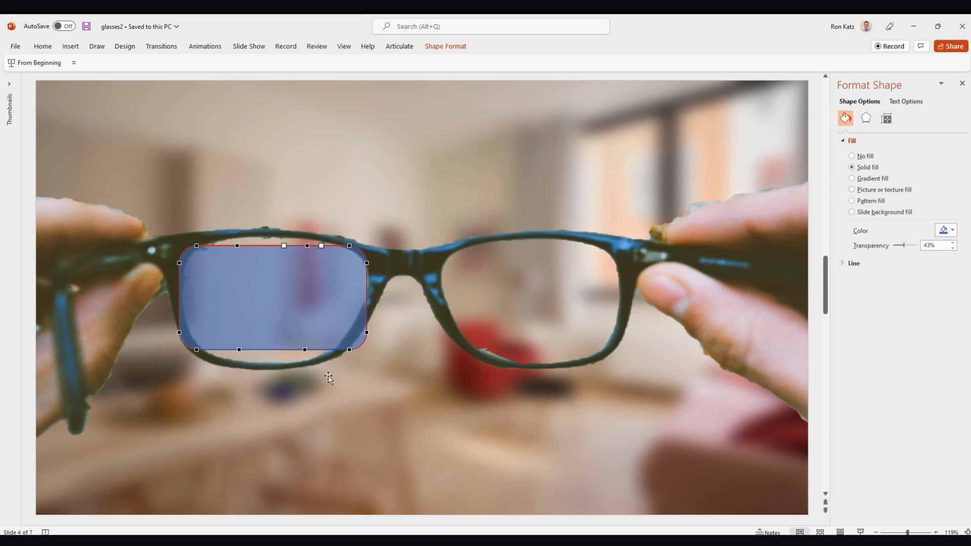
- Add an edit point at the middle of the bottom edge, and pull it and the point to its left down to the lens rim
{"action": "right_click", "coordinate": [271, 350]}
{"action": "left_click", "coordinate": [303, 358]}
{"action": "left_click_drag", "start_coordinate": [273, 351], "coordinate": [240, 363]}
{"action": "left_click", "coordinate": [238, 349]}
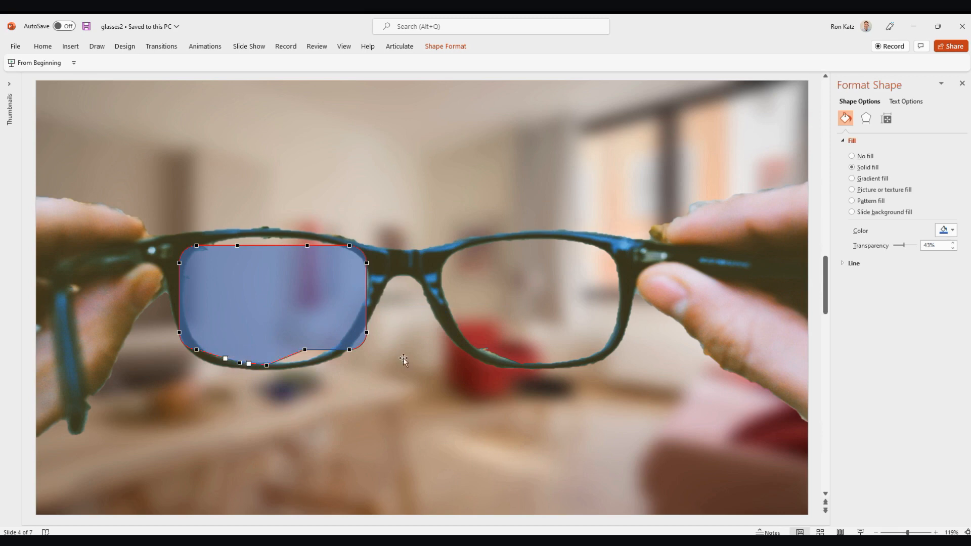
- Move the shape's remaining edit points onto the left lens rim, making the shape about 3.28 inches wide and 2.3 inches high
{"action": "left_click", "coordinate": [305, 350]}
{"action": "left_click_drag", "start_coordinate": [305, 350], "coordinate": [340, 347]}
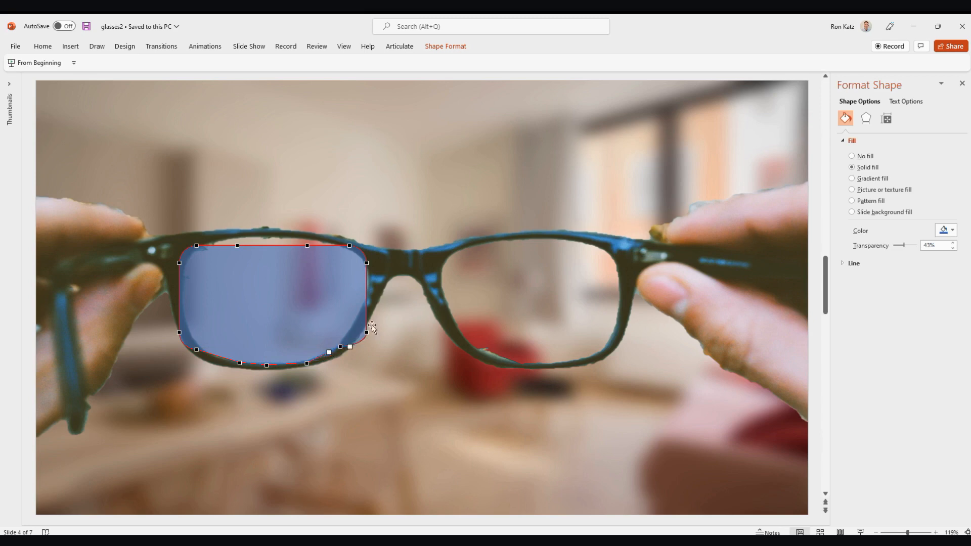
{"action": "left_click_drag", "start_coordinate": [366, 332], "coordinate": [360, 326]}
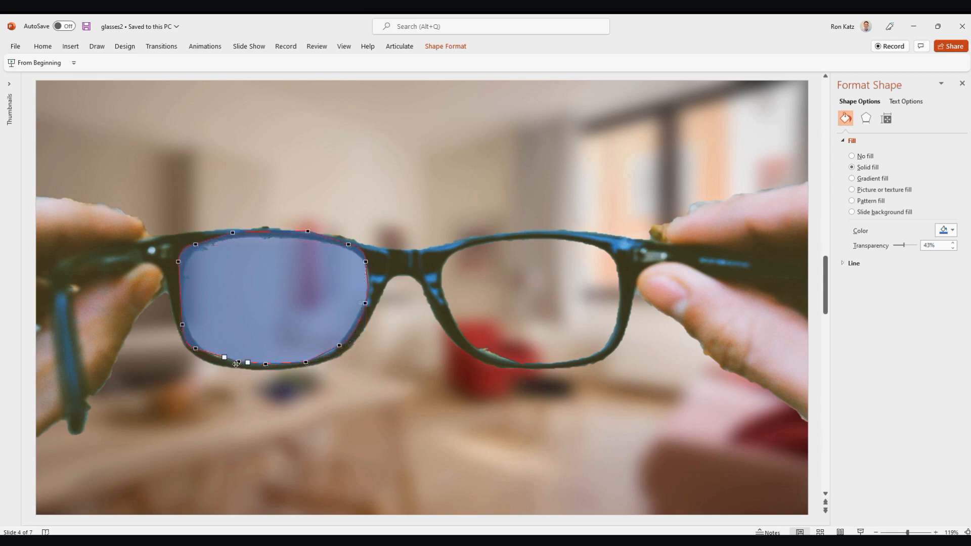
{"action": "left_click", "coordinate": [223, 363]}
{"action": "left_click_drag", "start_coordinate": [223, 363], "coordinate": [226, 364]}
{"action": "left_click_drag", "start_coordinate": [339, 346], "coordinate": [342, 349]}
{"action": "left_click_drag", "start_coordinate": [345, 350], "coordinate": [343, 345]}
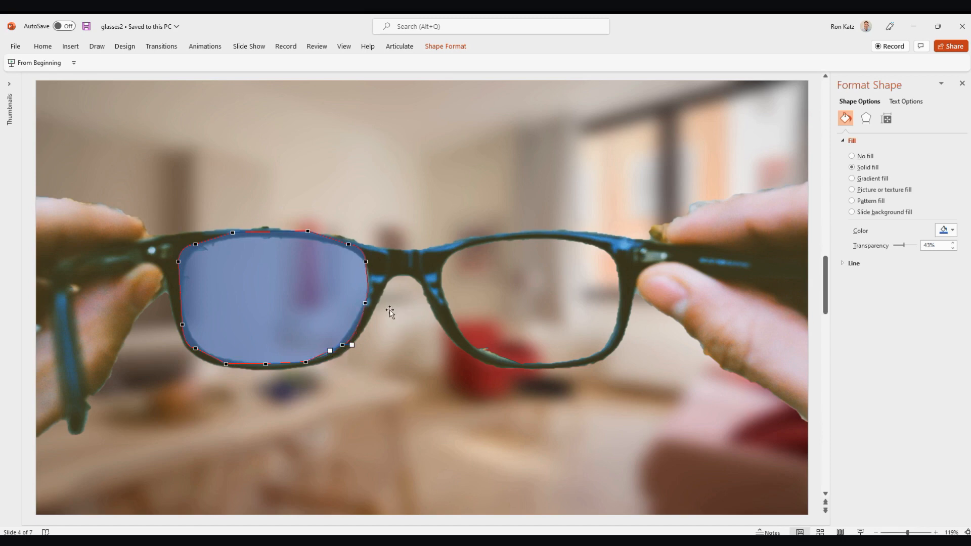
{"action": "left_click", "coordinate": [178, 326]}
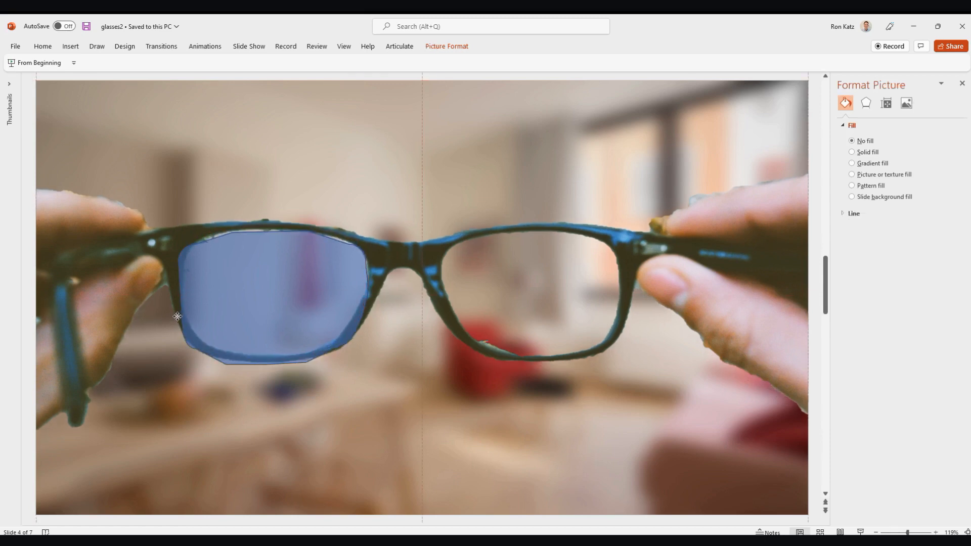
{"action": "mouse_move", "coordinate": [178, 325]}
{"action": "left_mouse_down"}
{"action": "mouse_move", "coordinate": [183, 303]}
{"action": "mouse_move", "coordinate": [178, 324]}
{"action": "left_mouse_up"}
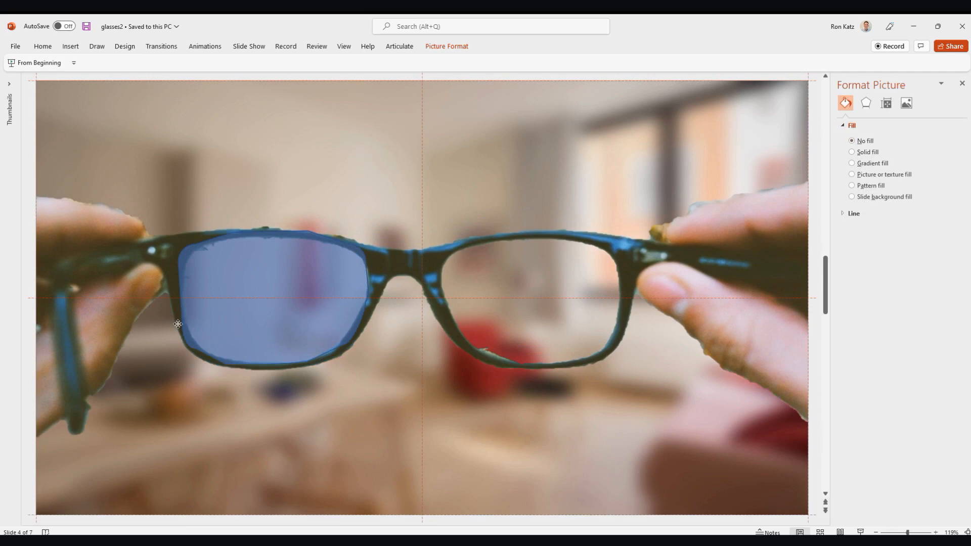
- Duplicate the left lens shape and place the copy over the right lens
{"action": "left_click", "coordinate": [225, 309]}
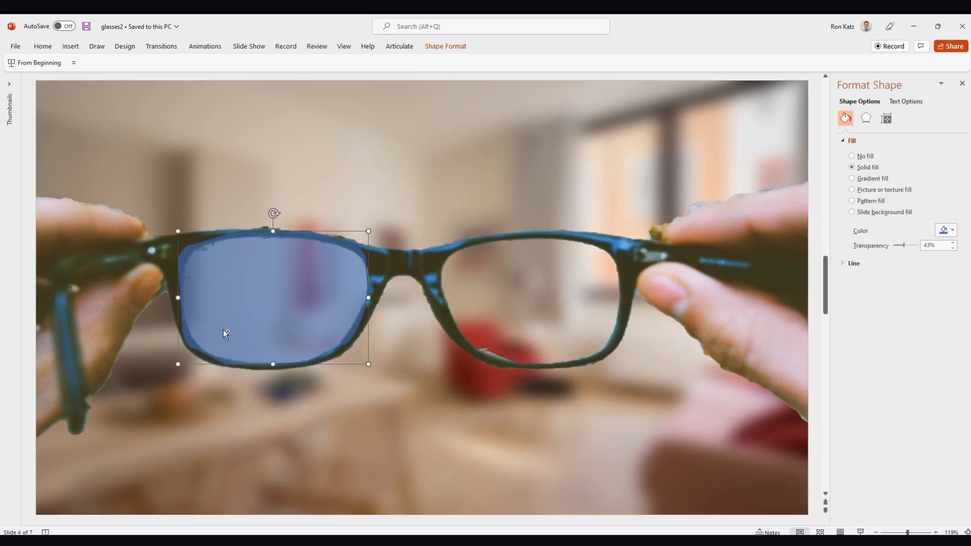
{"action": "key", "text": "ctrl+c"}
{"action": "key", "text": "ctrl+v"}
{"action": "left_click_drag", "start_coordinate": [226, 334], "coordinate": [520, 323]}
- Flip the copied lens shape horizontally and align it with the right lens at the same height as the left one
{"action": "left_click", "coordinate": [454, 47]}
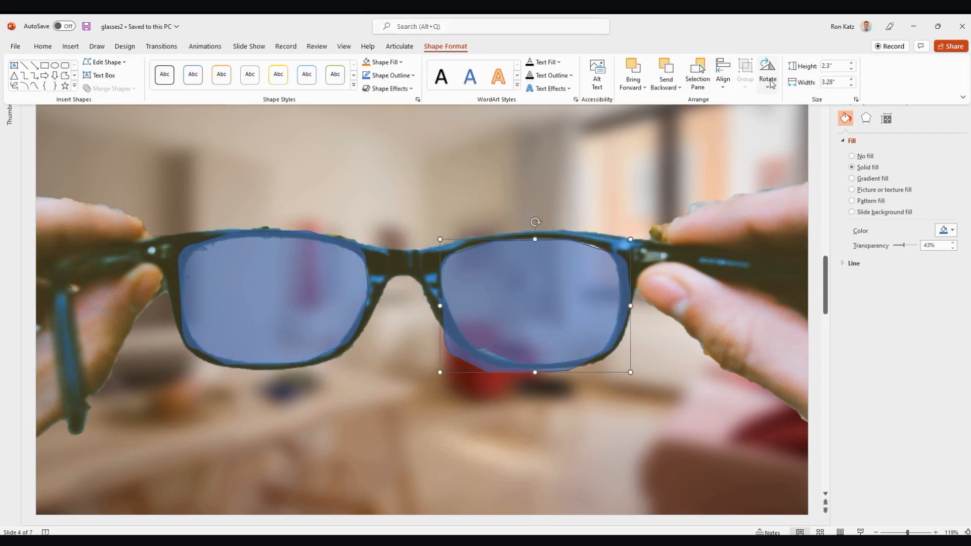
{"action": "left_click", "coordinate": [771, 84]}
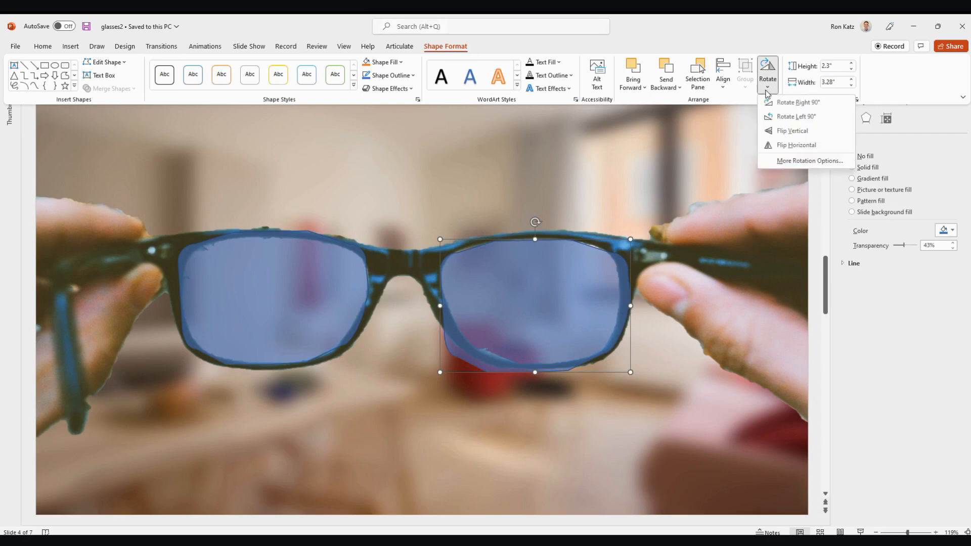
{"action": "left_click", "coordinate": [800, 148]}
{"action": "left_click", "coordinate": [566, 274]}
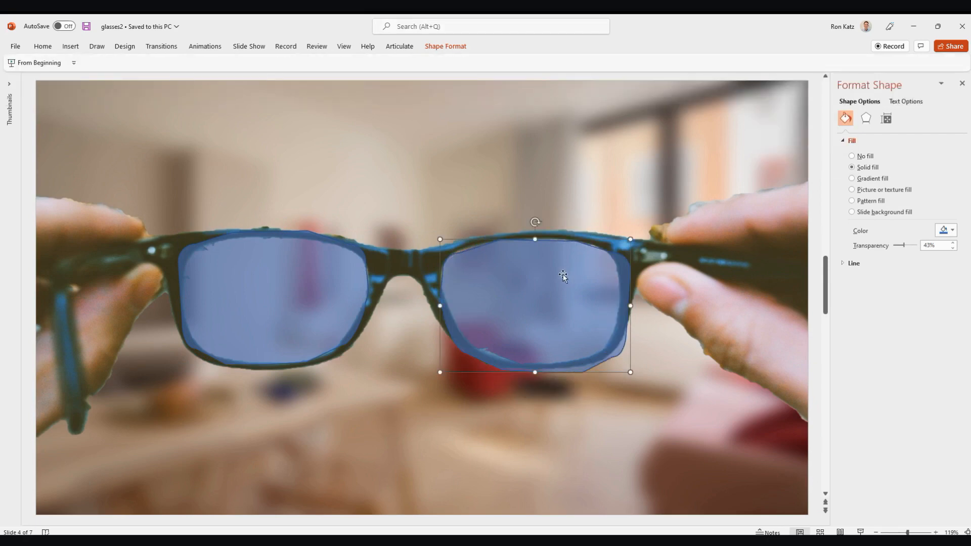
{"action": "left_click_drag", "start_coordinate": [568, 294], "coordinate": [567, 287]}
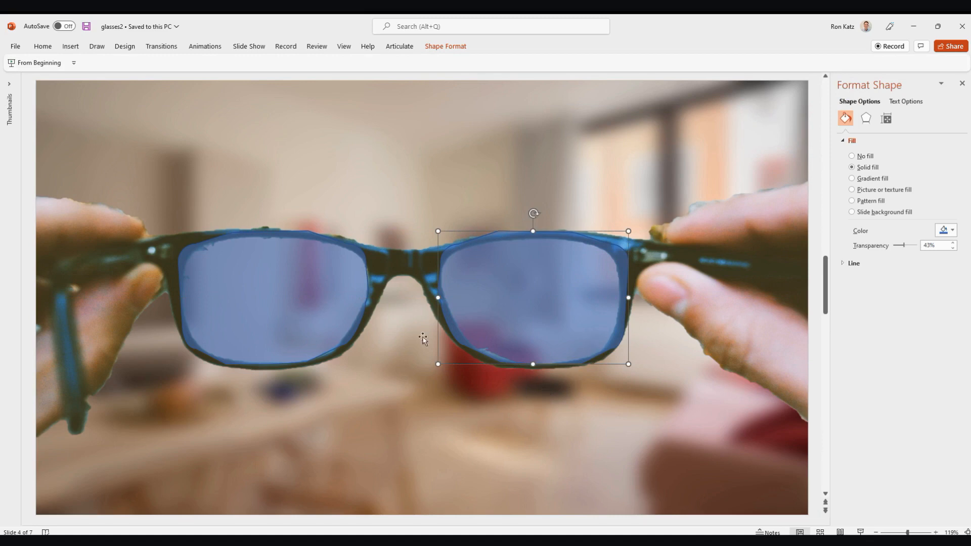
- Lower the top edges of both lens shapes slightly so that they follow the upper rim of the glasses
{"action": "left_click", "coordinate": [310, 303]}
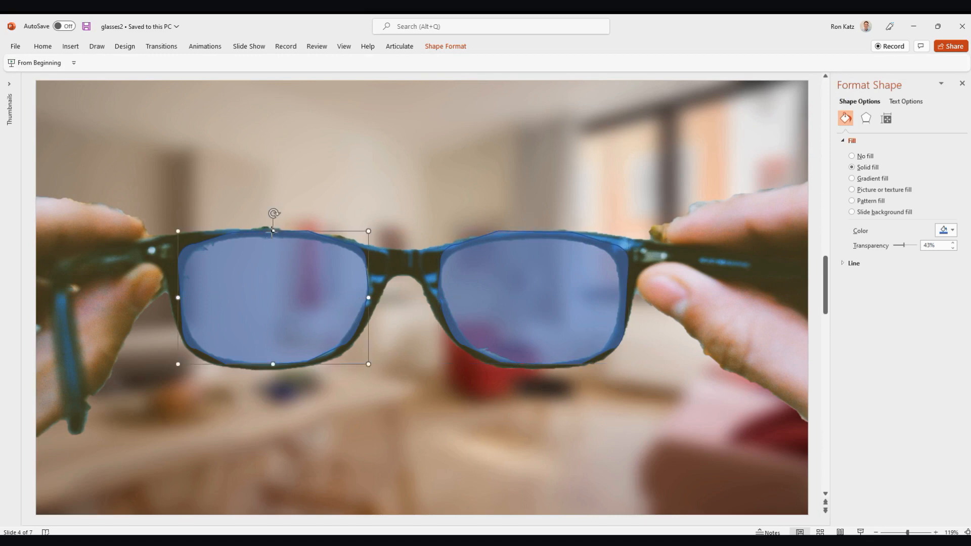
{"action": "key", "text": "Delete"}
{"action": "key", "text": "ctrl+z"}
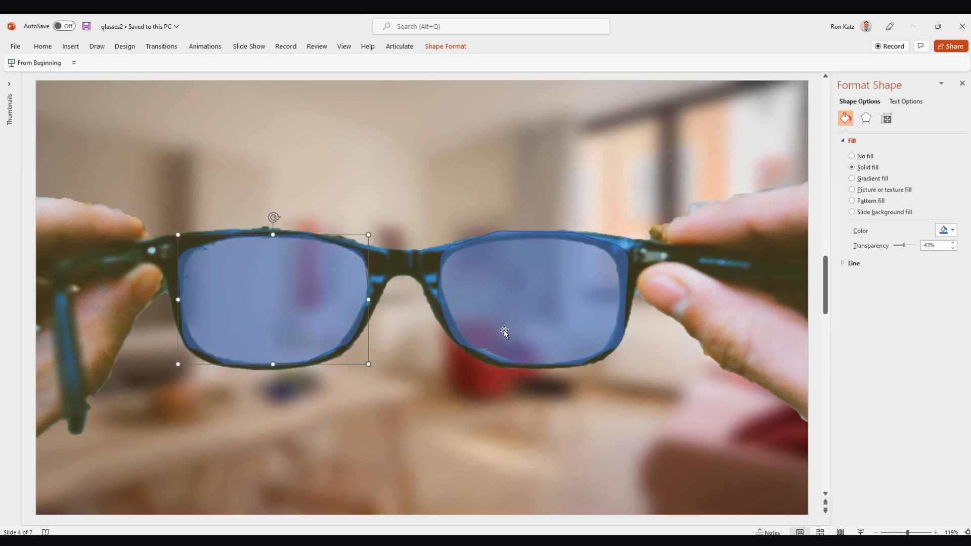
{"action": "left_click", "coordinate": [532, 313]}
{"action": "key", "text": "Delete"}
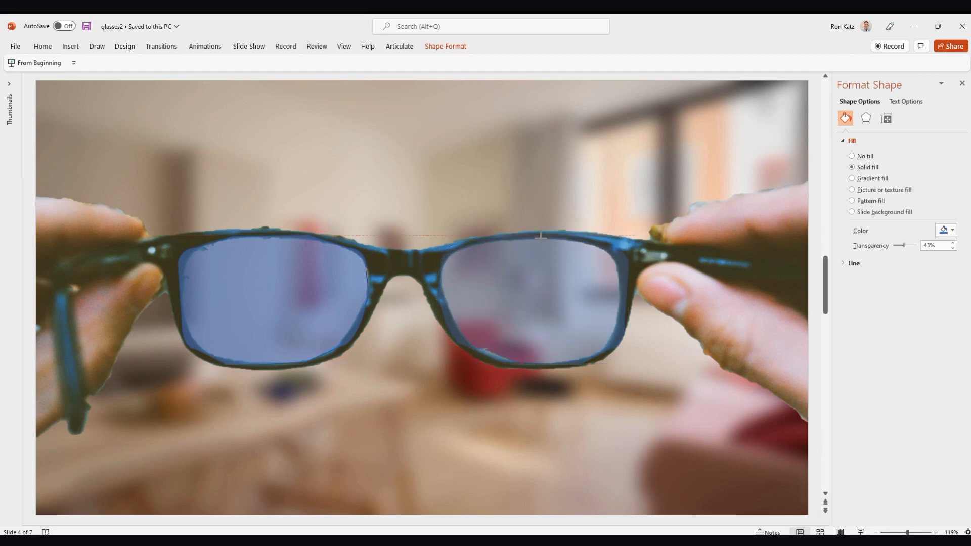
{"action": "key", "text": "ctrl+z"}
- Delete the glasses picture and cut lens-shaped holes in the blurred room picture by combining it with both lens shapes
{"action": "left_click", "coordinate": [385, 412]}
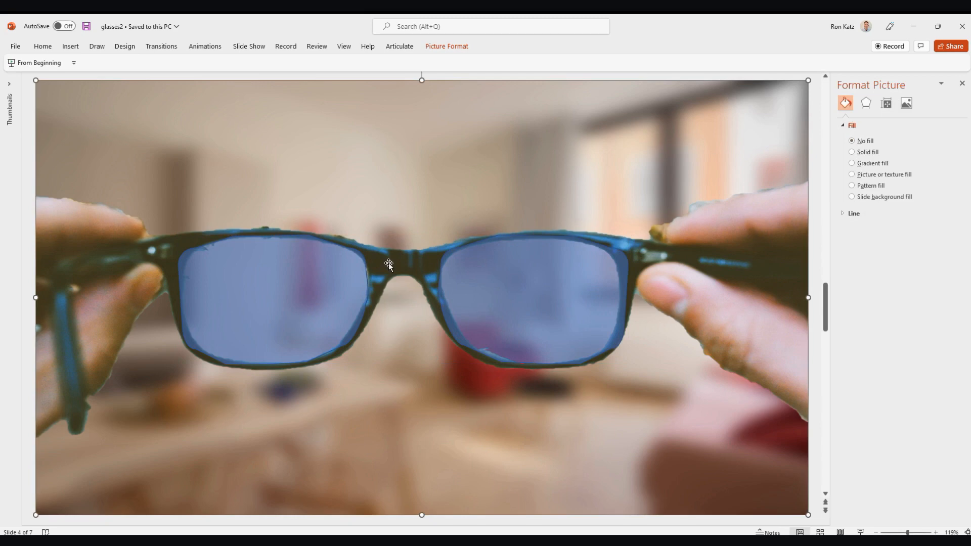
{"action": "key", "text": "Delete"}
{"action": "left_click", "coordinate": [324, 294]}
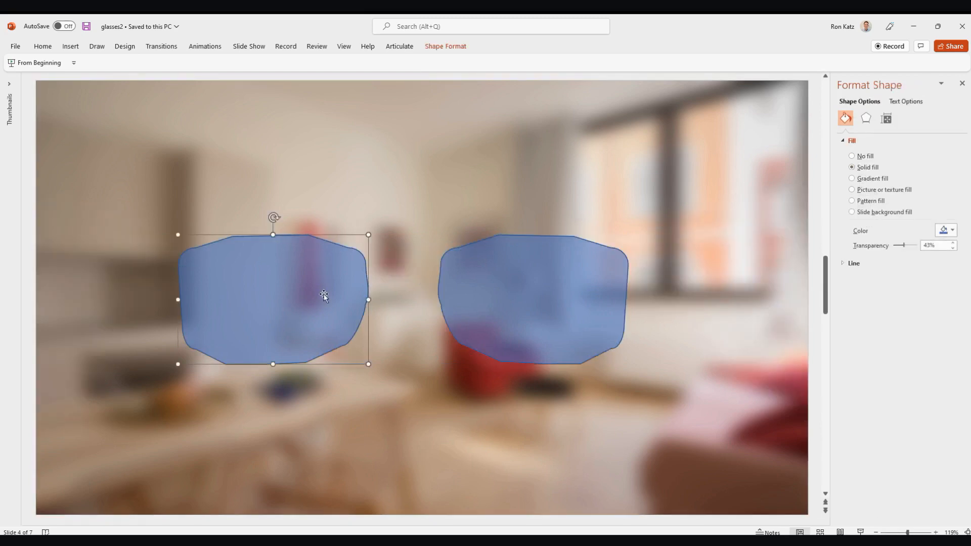
{"action": "left_click", "coordinate": [600, 289], "text": "shift"}
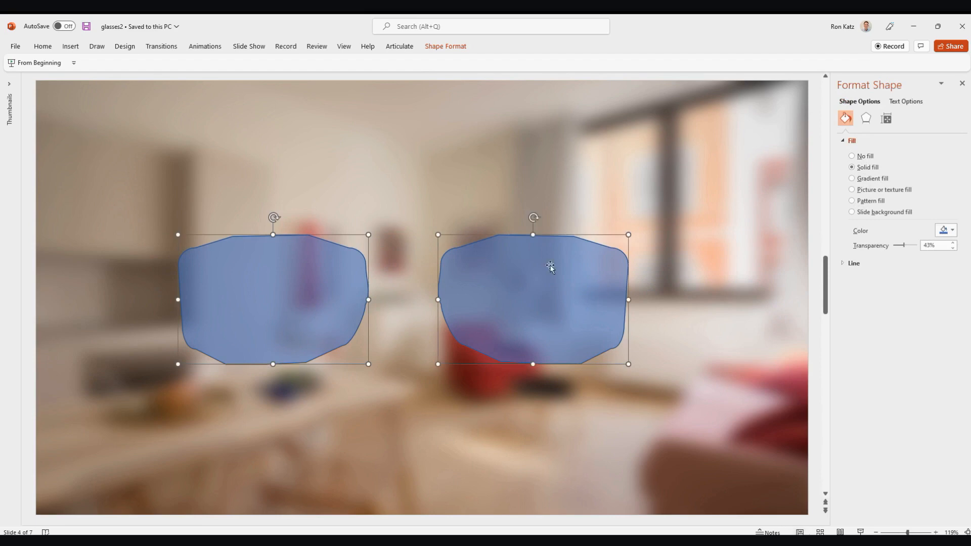
{"action": "left_click", "coordinate": [487, 182], "text": "shift"}
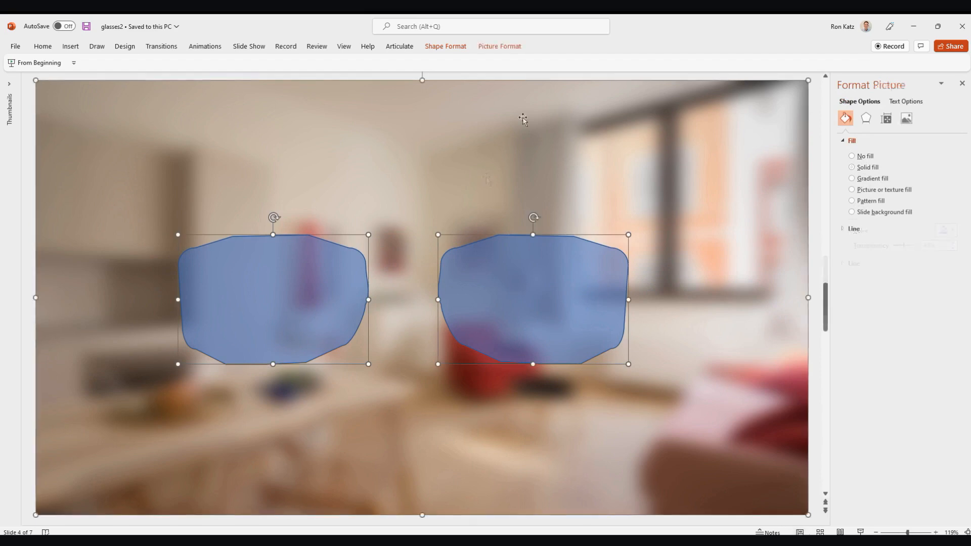
{"action": "left_click", "coordinate": [462, 50]}
{"action": "left_click", "coordinate": [112, 88]}
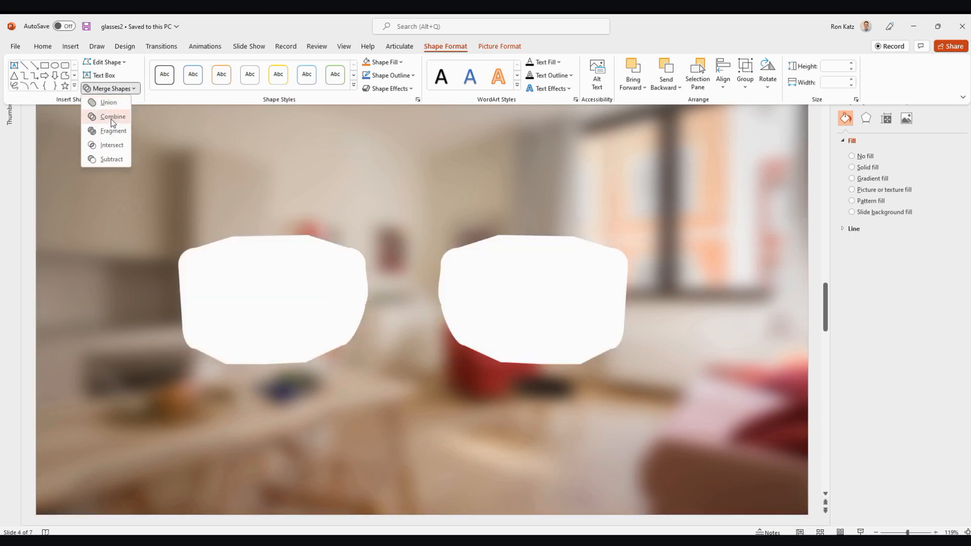
{"action": "left_click", "coordinate": [111, 120]}
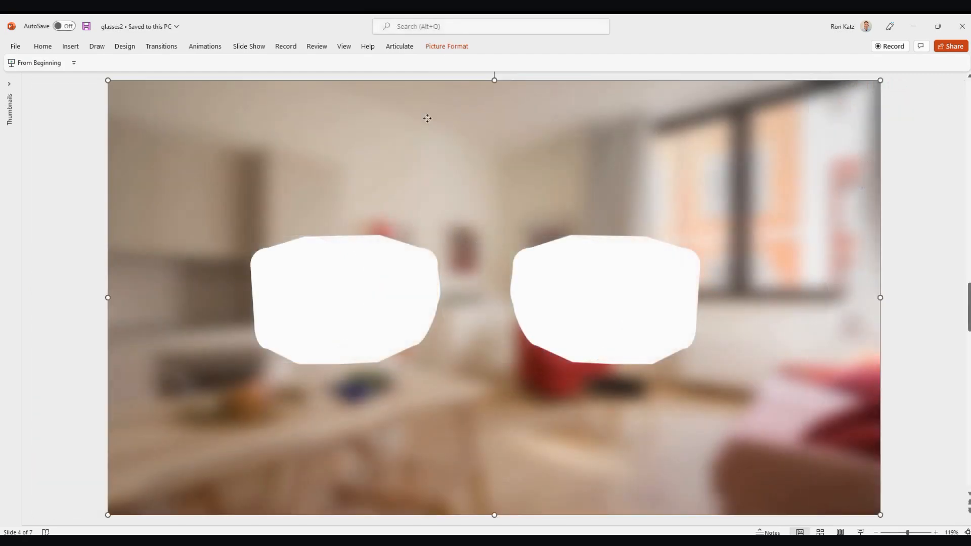
- Insert the picture file "room with cutout" on slide 2 over the sharp living room picture
{"action": "right_click", "coordinate": [429, 120]}
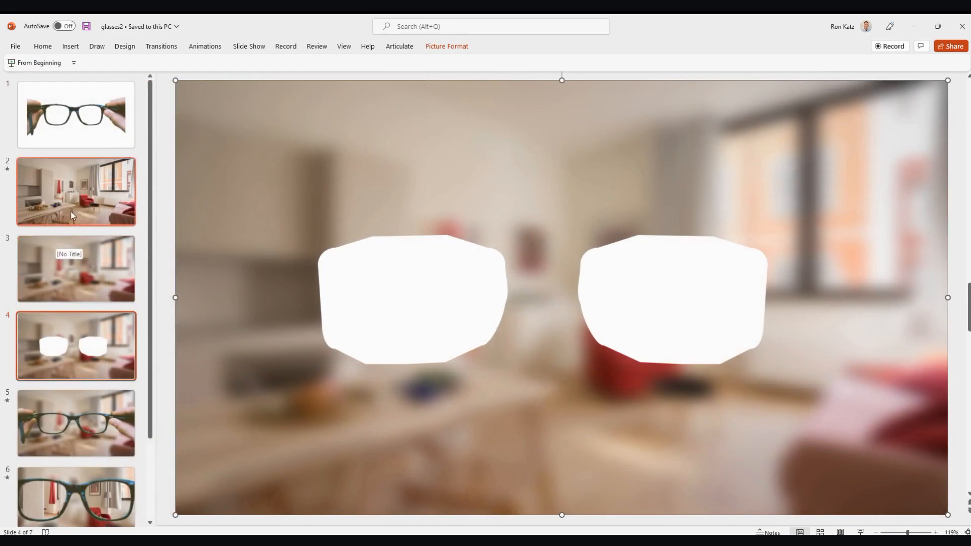
{"action": "left_click", "coordinate": [71, 212]}
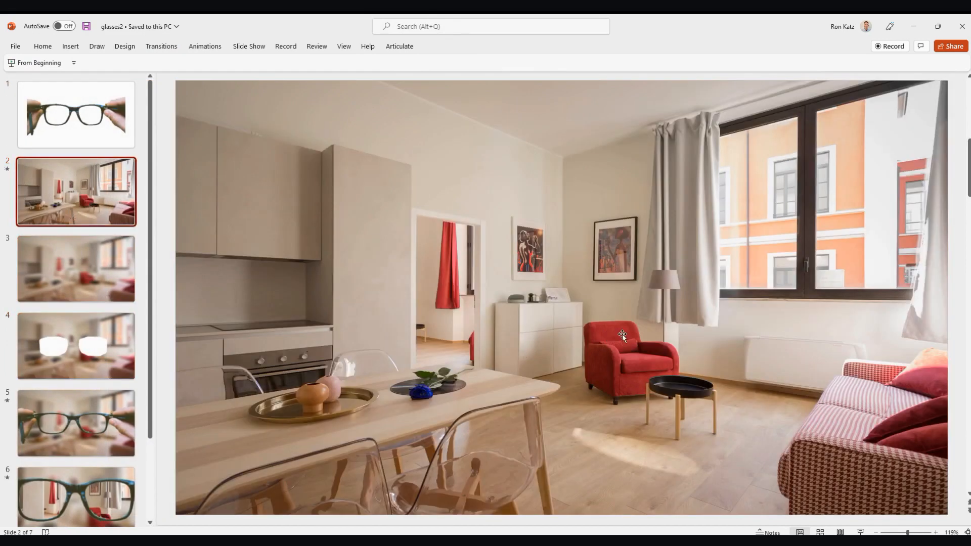
{"action": "left_click", "coordinate": [70, 47]}
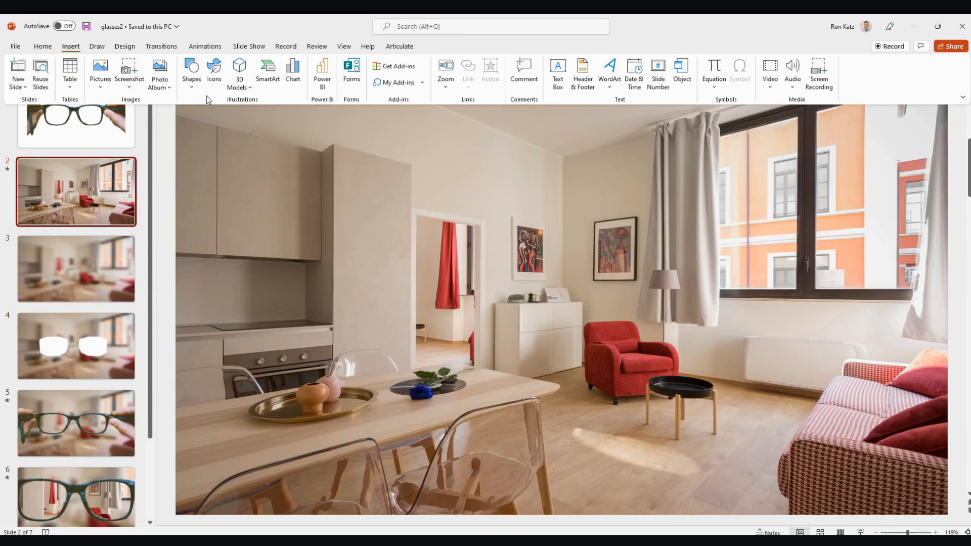
{"action": "left_click", "coordinate": [100, 81]}
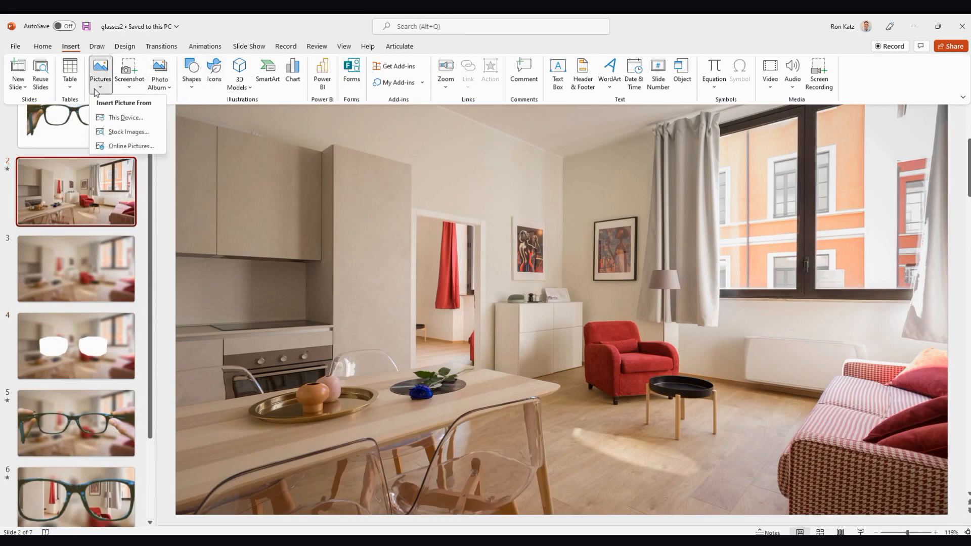
{"action": "left_click", "coordinate": [120, 119]}
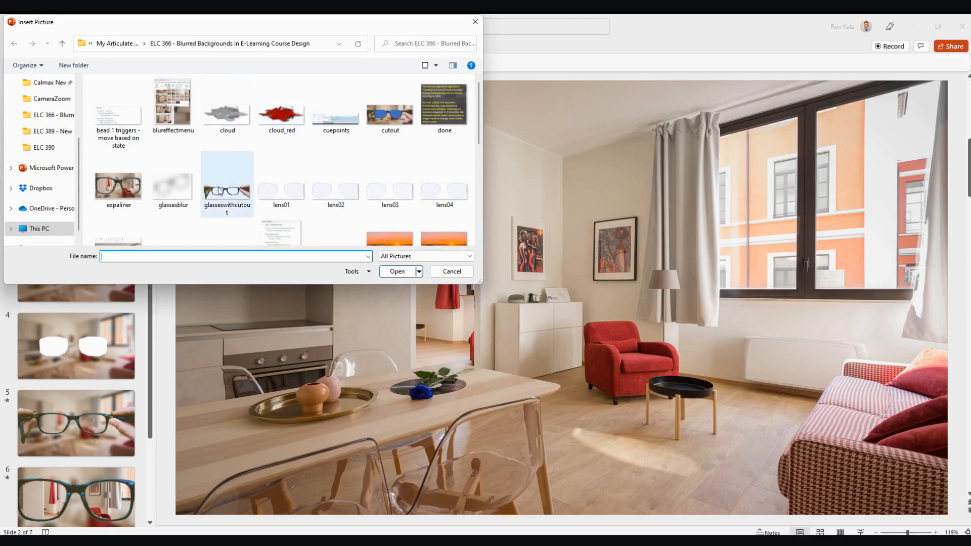
{"action": "scroll", "coordinate": [296, 168], "scroll_direction": "down", "scroll_amount": 3}
{"action": "scroll", "coordinate": [286, 186], "scroll_direction": "up", "scroll_amount": 1}
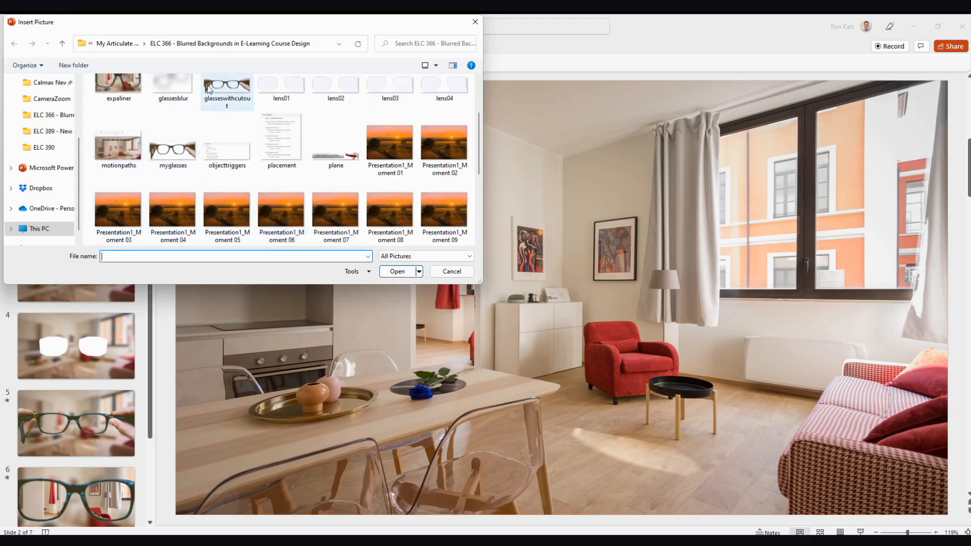
{"action": "scroll", "coordinate": [192, 126], "scroll_direction": "down", "scroll_amount": 2}
{"action": "left_click", "coordinate": [227, 161]}
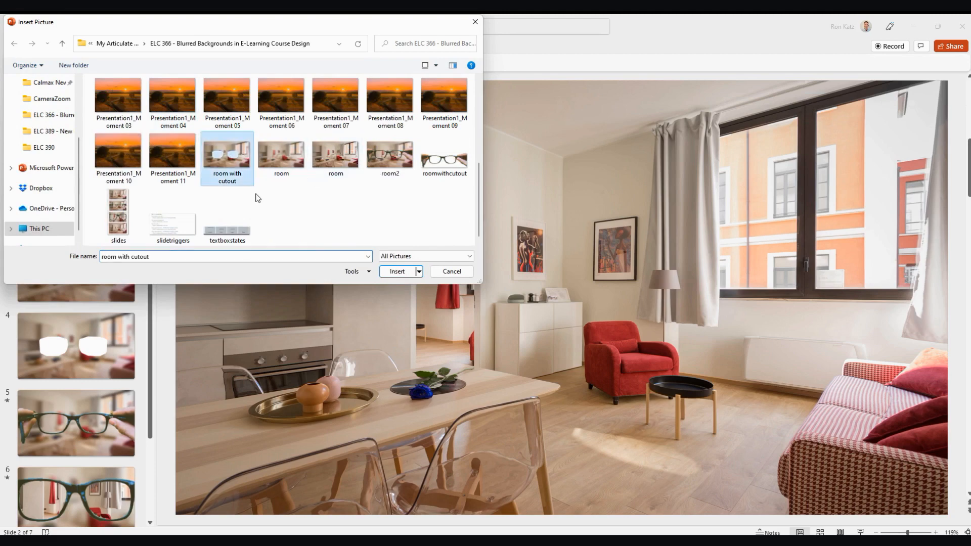
{"action": "left_click", "coordinate": [397, 272]}
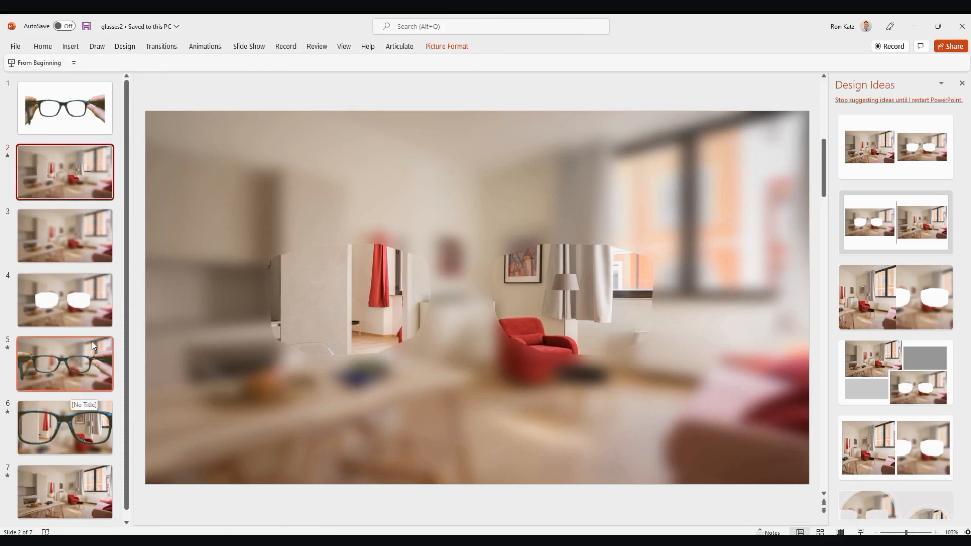
- Paste the hand-held glasses picture onto slide 2 over the lens cutouts and dismiss the design suggestions
{"action": "left_click", "coordinate": [60, 239]}
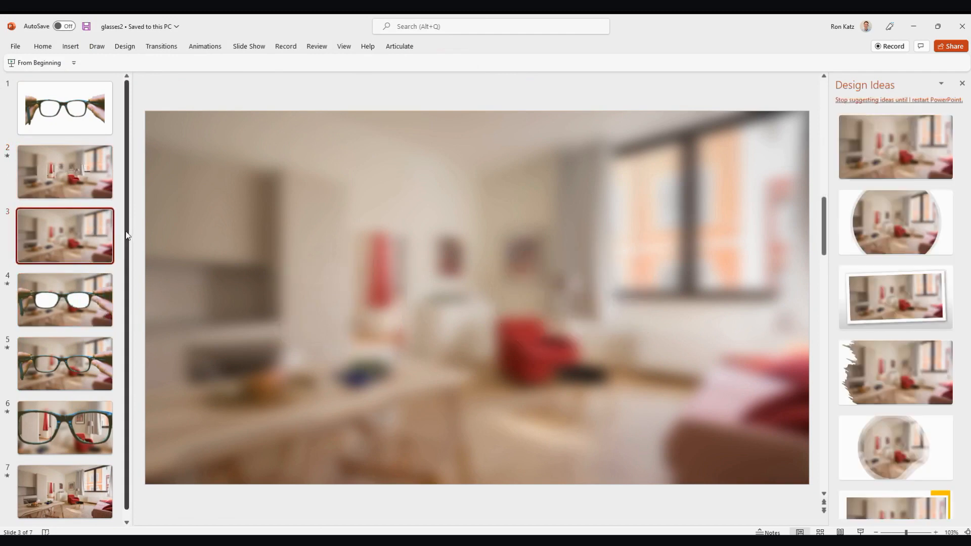
{"action": "left_click", "coordinate": [76, 183]}
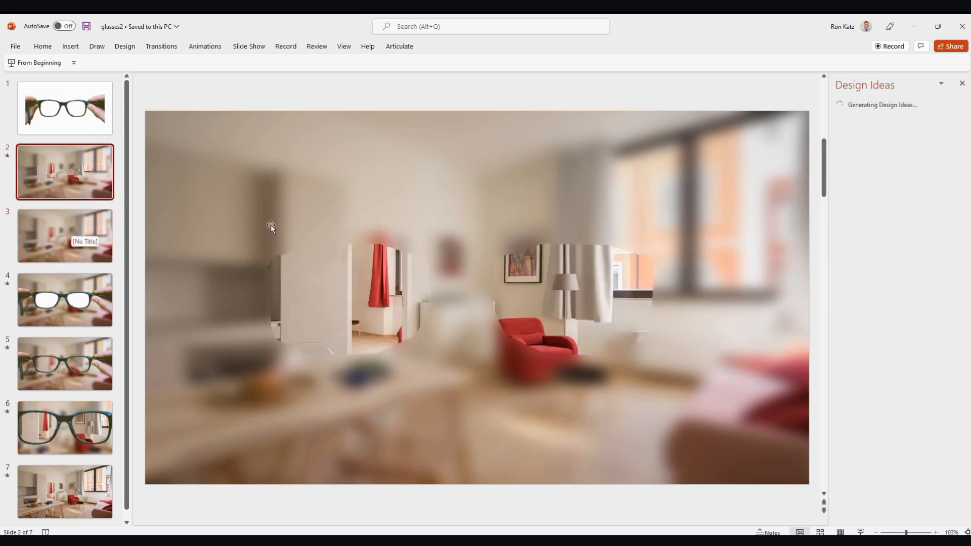
{"action": "key", "text": "ctrl+v"}
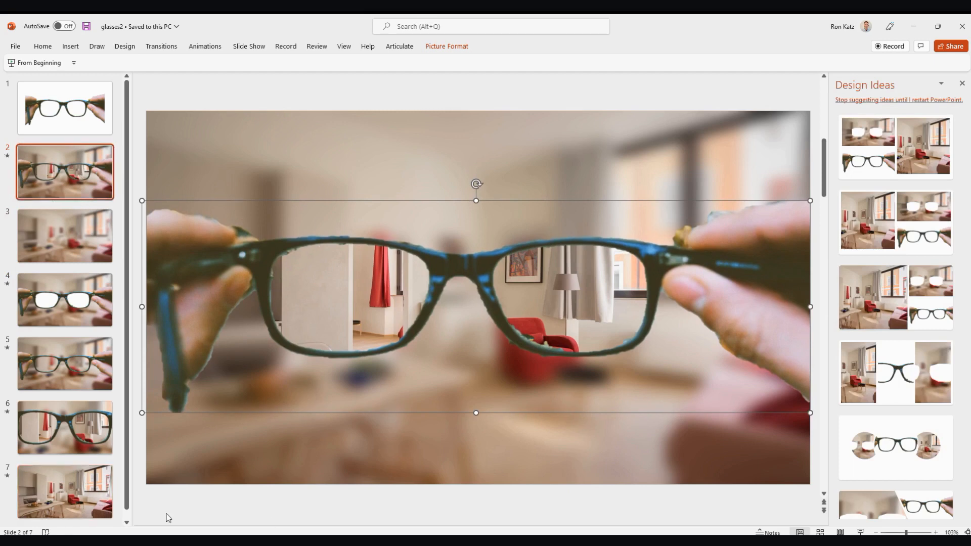
{"action": "left_click", "coordinate": [588, 509]}
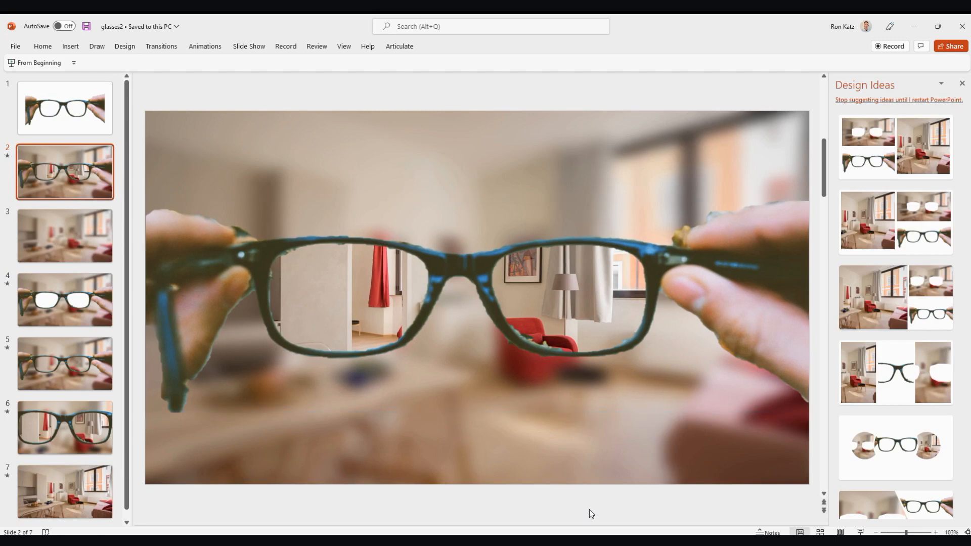
{"action": "left_click", "coordinate": [962, 83]}
- Paste the layered glasses composition onto slide 3 as a single flattened picture
{"action": "left_click", "coordinate": [78, 271]}
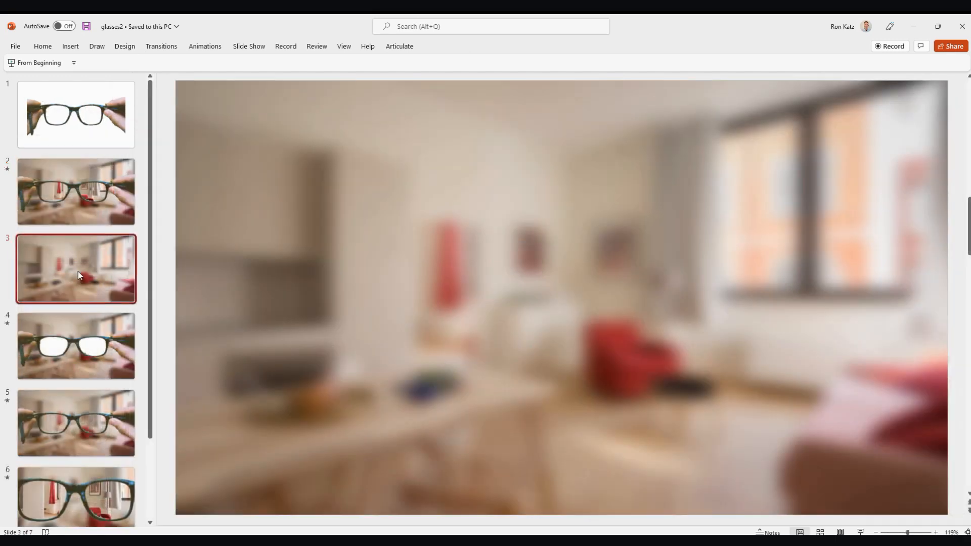
{"action": "left_click", "coordinate": [74, 215]}
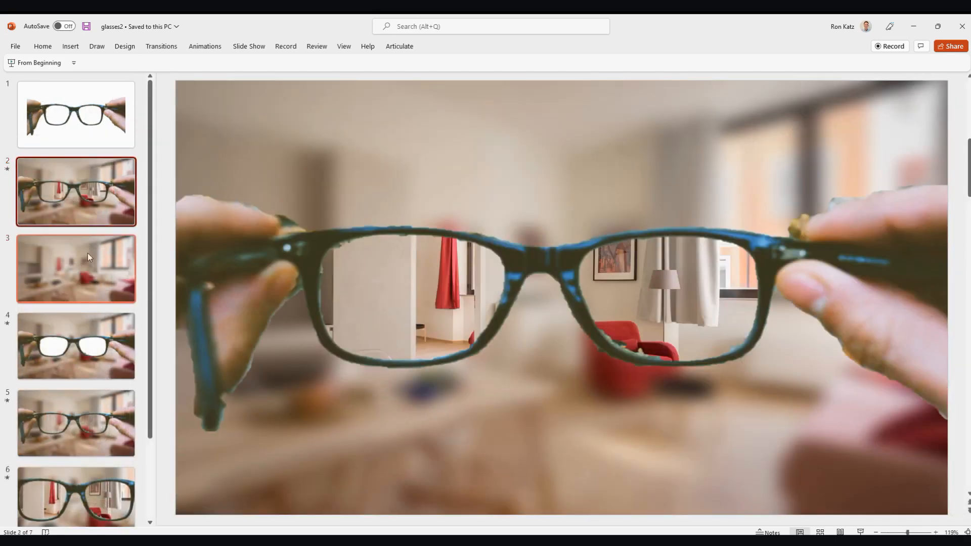
{"action": "left_click", "coordinate": [82, 268]}
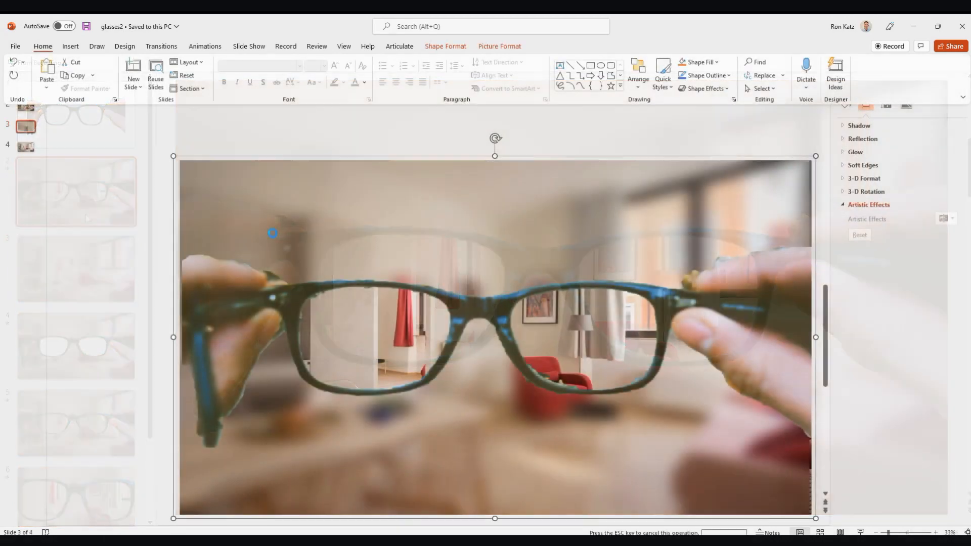
{"action": "key", "text": "ctrl+v"}
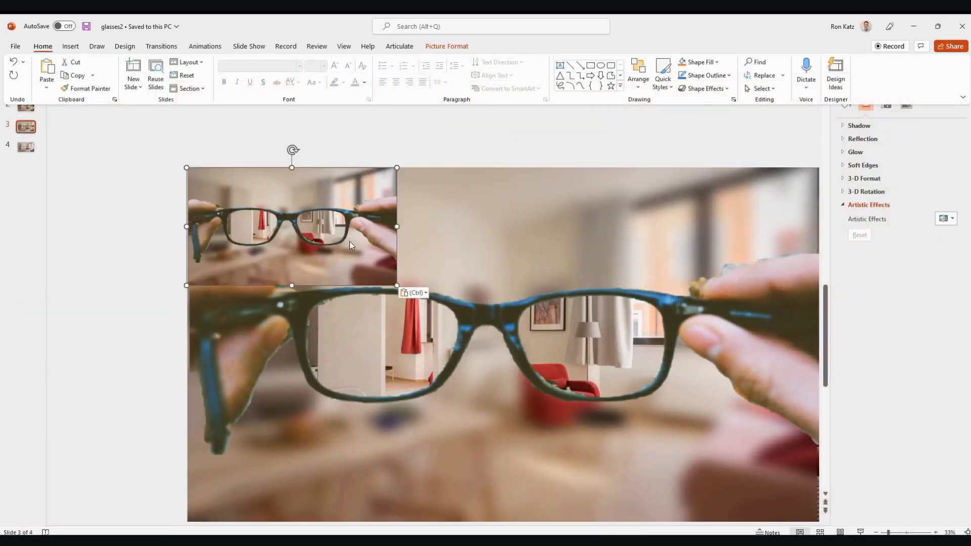
{"action": "left_click", "coordinate": [588, 240]}
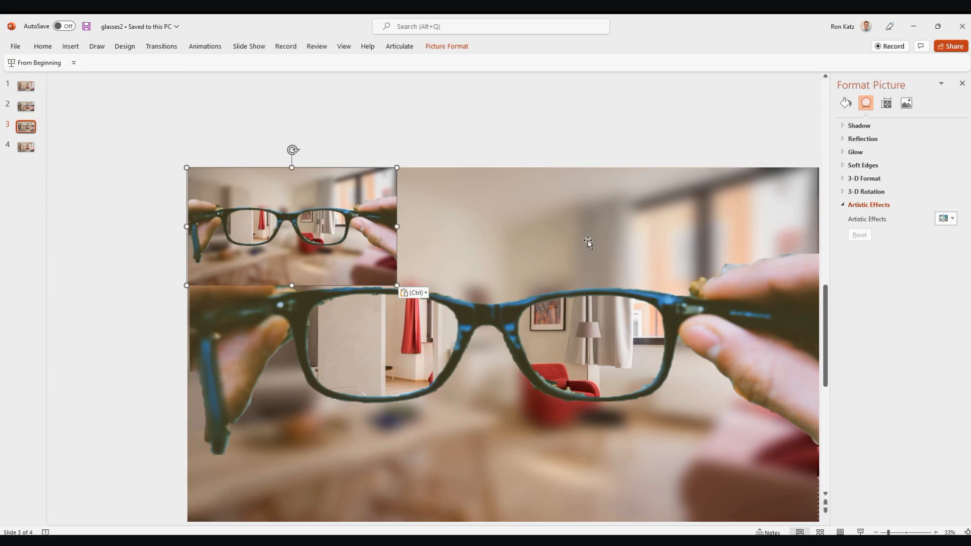
{"action": "key", "text": "Delete"}
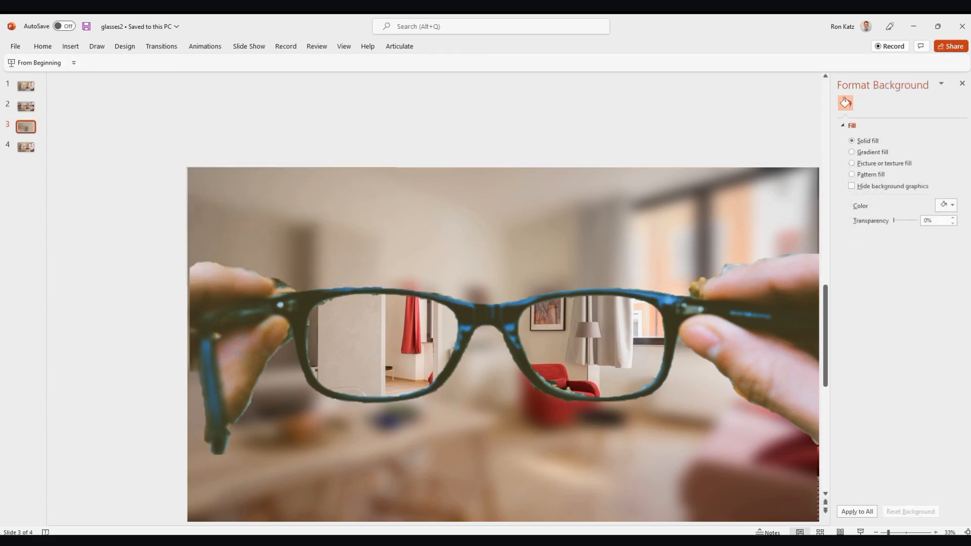
{"action": "left_click", "coordinate": [38, 50]}
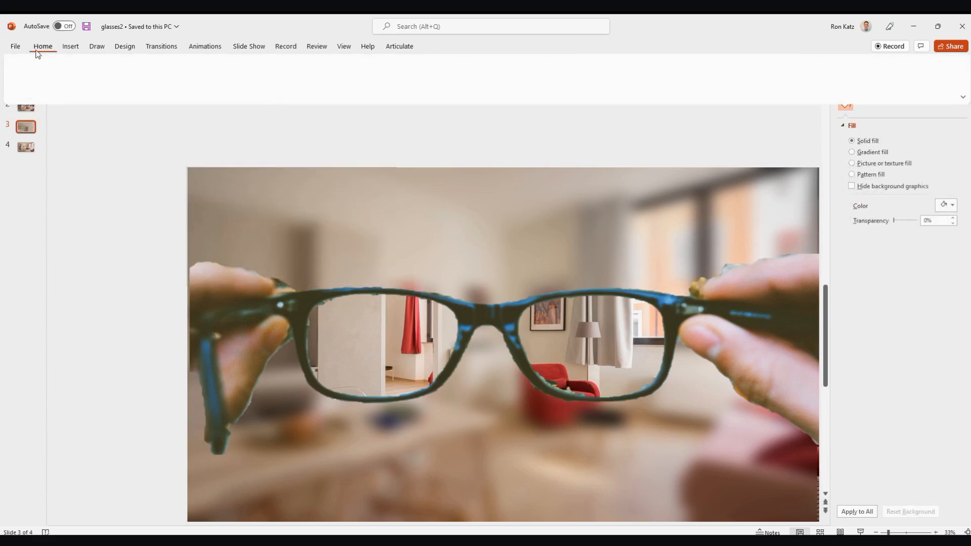
{"action": "left_click", "coordinate": [14, 63]}
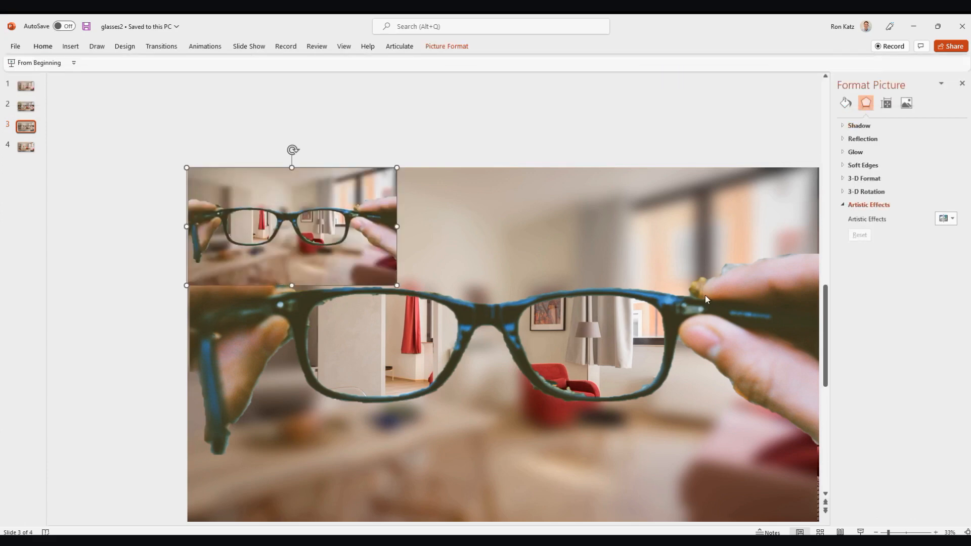
- Delete the oversized layered composition behind the flattened picture and line the flattened picture up with the edges of slide 3
{"action": "left_click", "coordinate": [705, 273]}
{"action": "key", "text": "Delete"}
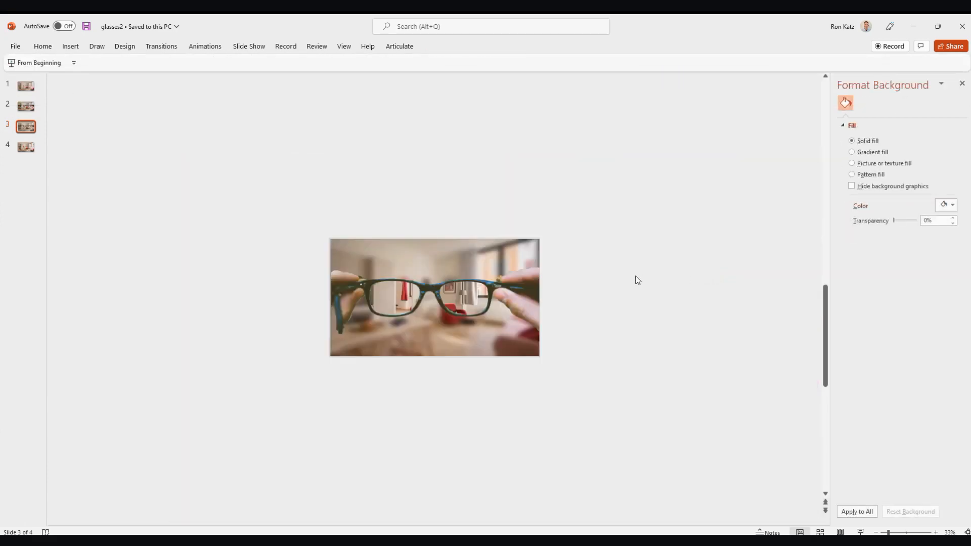
{"action": "left_click", "coordinate": [405, 273]}
{"action": "mouse_move", "coordinate": [405, 273]}
{"action": "left_mouse_down"}
{"action": "mouse_move", "coordinate": [467, 368]}
{"action": "mouse_move", "coordinate": [399, 269]}
{"action": "mouse_move", "coordinate": [414, 279]}
{"action": "mouse_move", "coordinate": [407, 272]}
{"action": "left_mouse_up"}
{"action": "left_click", "coordinate": [556, 272]}
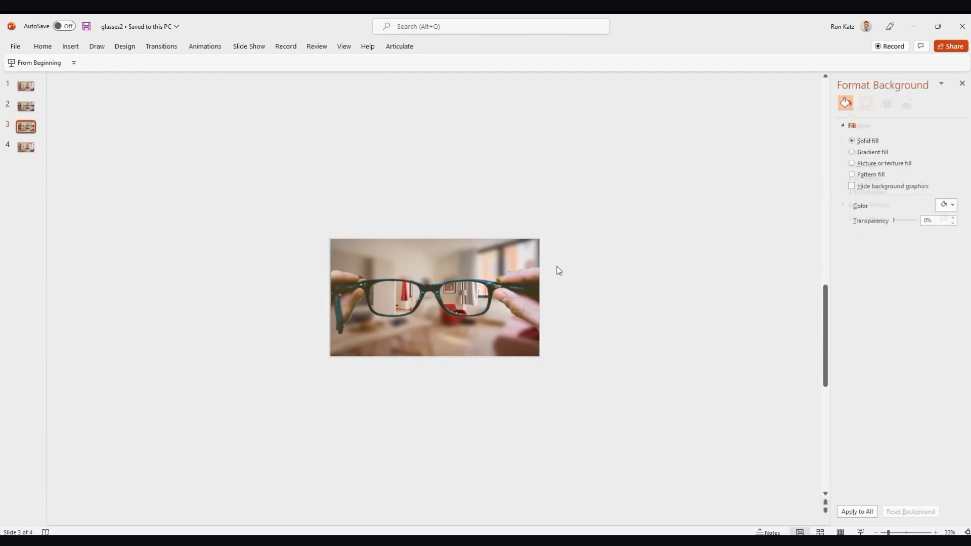
{"action": "left_click", "coordinate": [21, 110]}
{"action": "left_click", "coordinate": [25, 127]}
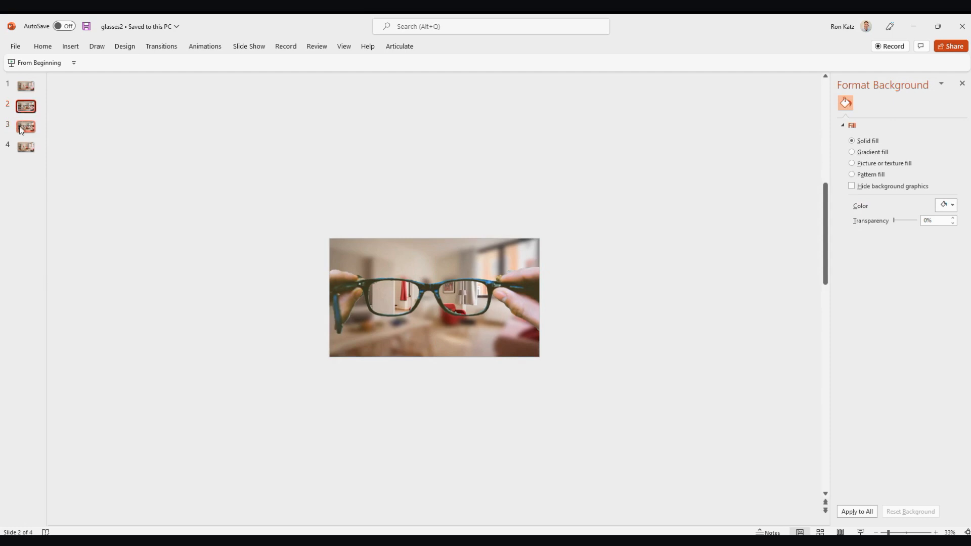
- Crop the flattened picture closely around both lenses, about 8 inches wide and 4.68 inches high, and move it to the slide's upper-left corner
{"action": "left_click", "coordinate": [463, 305]}
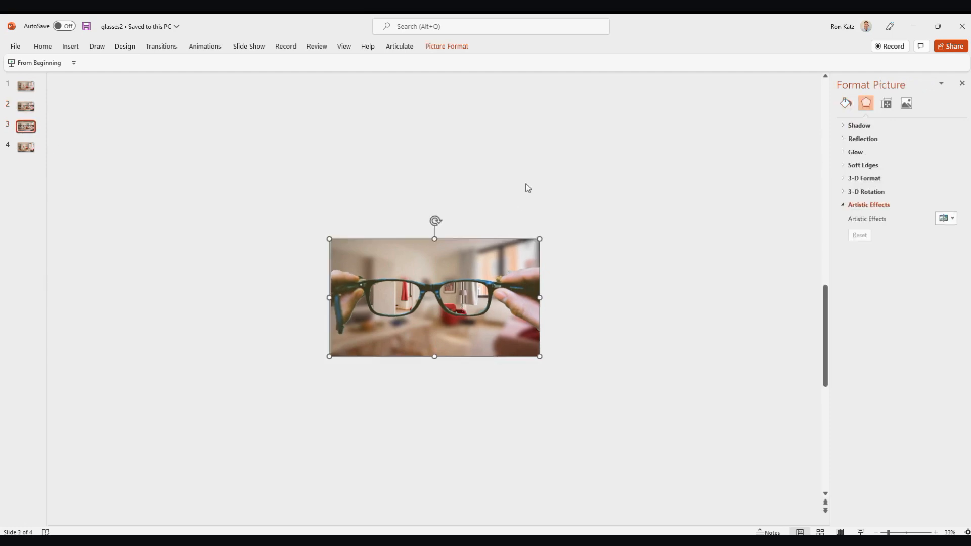
{"action": "left_click", "coordinate": [449, 47]}
{"action": "left_click", "coordinate": [851, 62]}
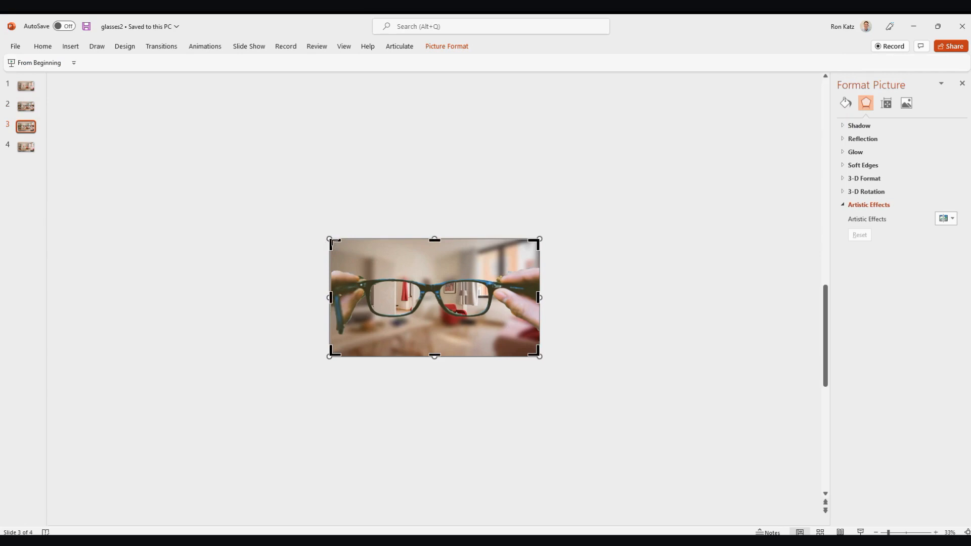
{"action": "left_click_drag", "start_coordinate": [333, 242], "coordinate": [371, 267]}
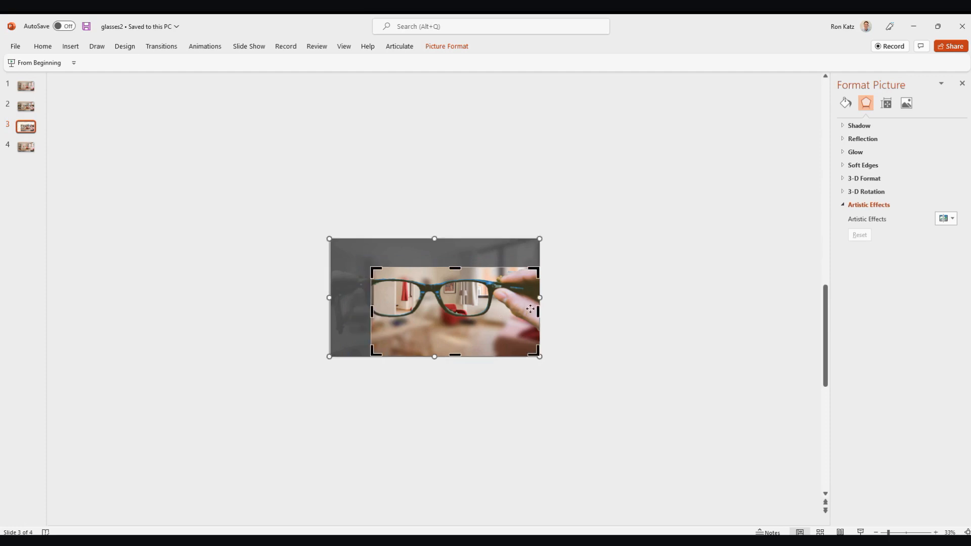
{"action": "left_click_drag", "start_coordinate": [537, 313], "coordinate": [489, 316]}
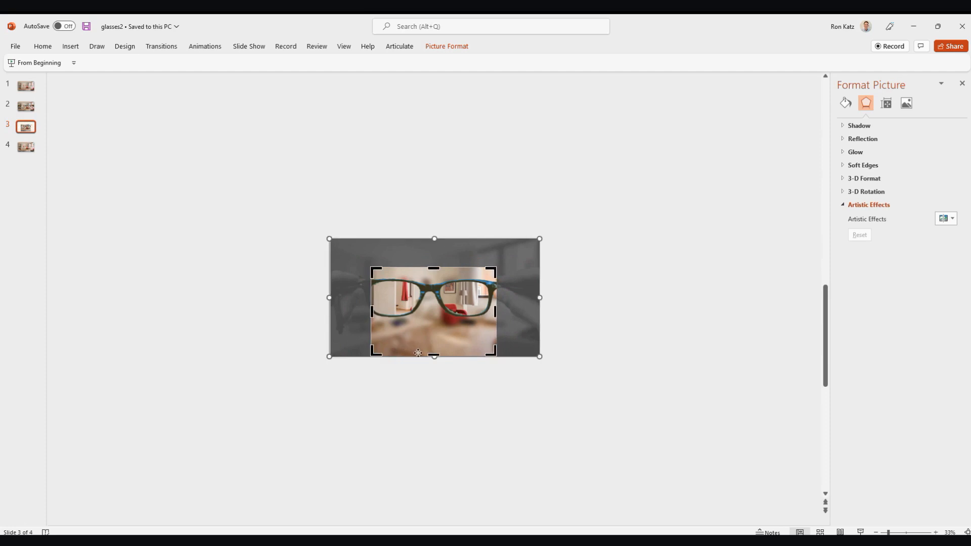
{"action": "left_click_drag", "start_coordinate": [435, 353], "coordinate": [434, 339]}
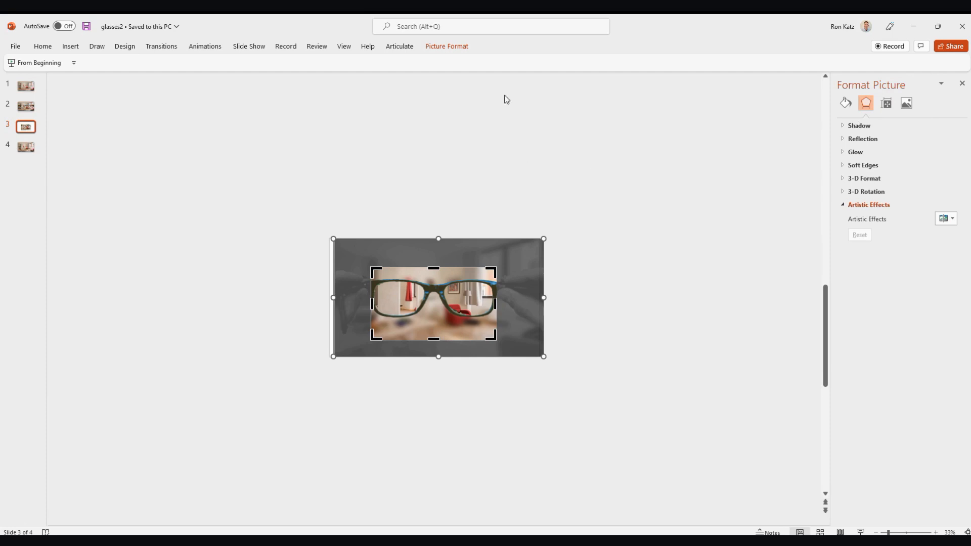
{"action": "left_click", "coordinate": [448, 46]}
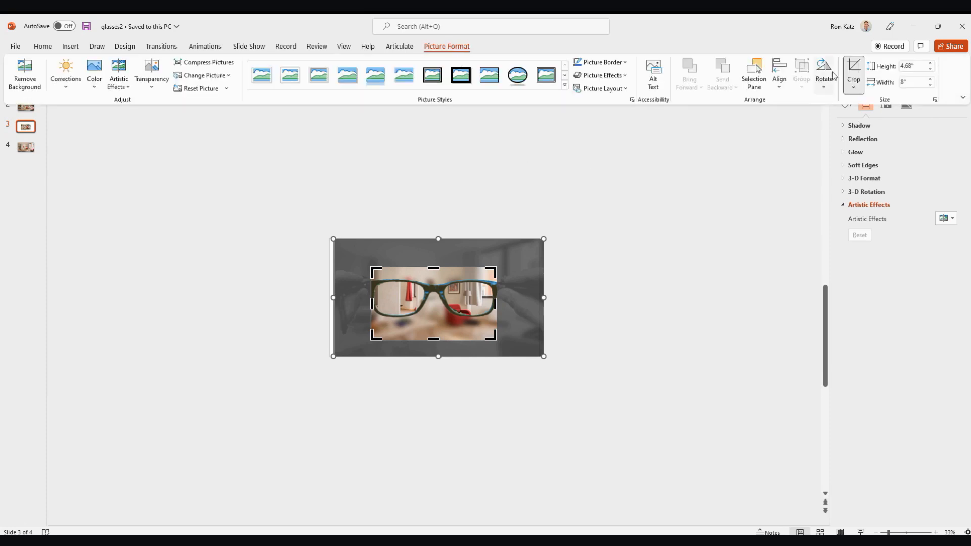
{"action": "left_click", "coordinate": [853, 76]}
{"action": "left_click_drag", "start_coordinate": [469, 310], "coordinate": [428, 280]}
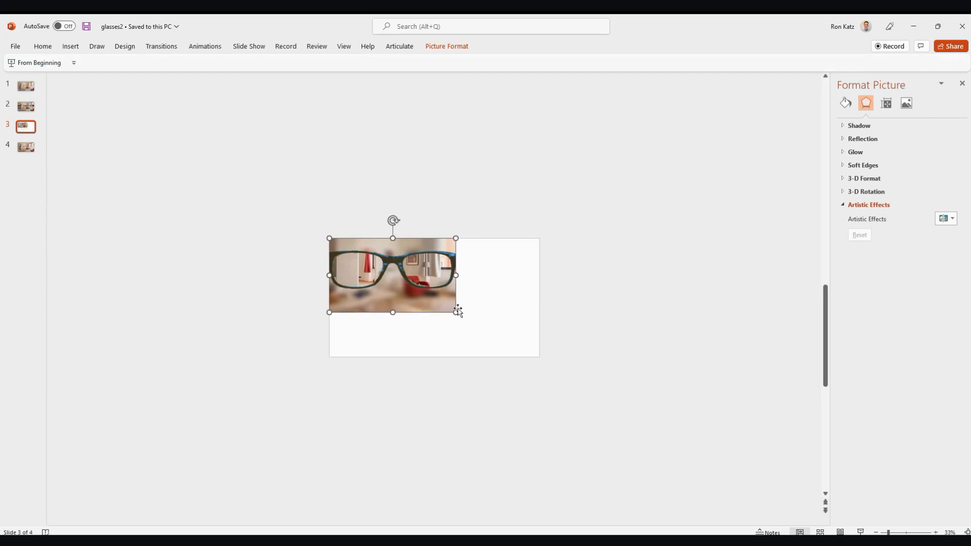
- Enlarge the cropped glasses picture to 7.5 inches high and extend its crop to 13.33 inches wide to fill slide 3
{"action": "left_click_drag", "start_coordinate": [455, 312], "coordinate": [490, 356]}
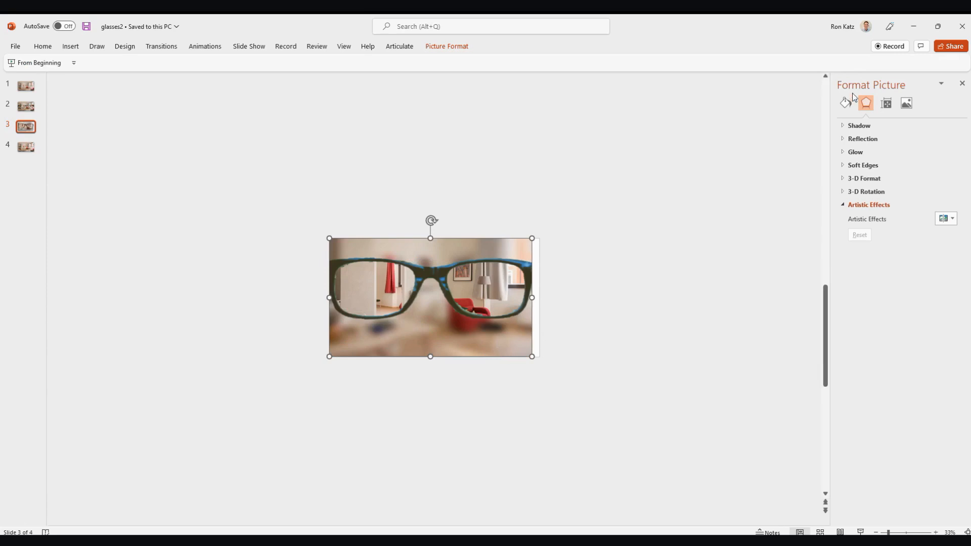
{"action": "left_click", "coordinate": [451, 50]}
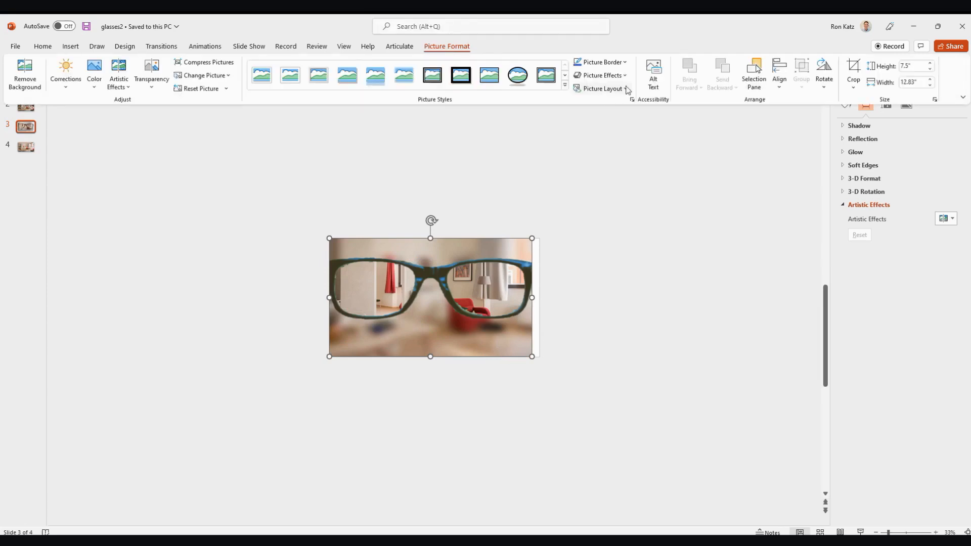
{"action": "left_click", "coordinate": [854, 69]}
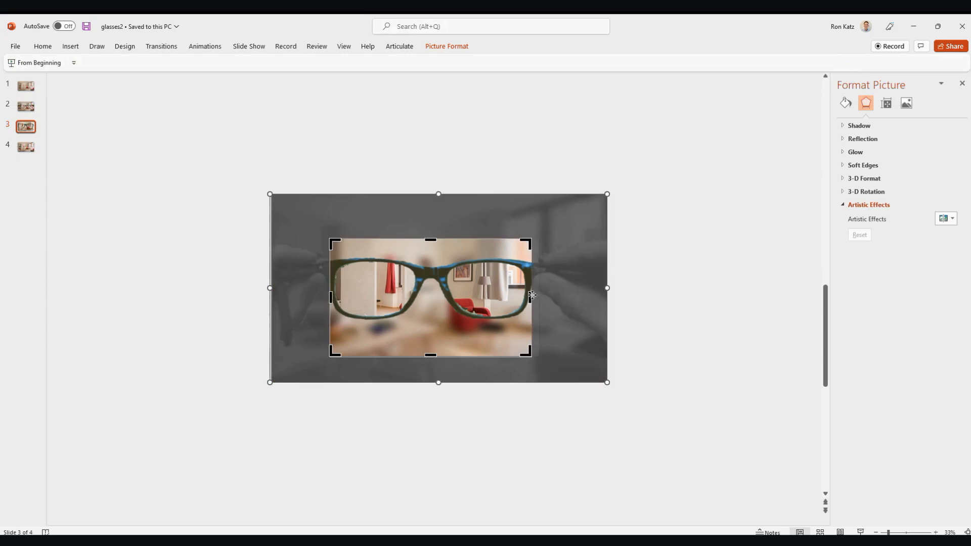
{"action": "left_click_drag", "start_coordinate": [528, 294], "coordinate": [540, 305]}
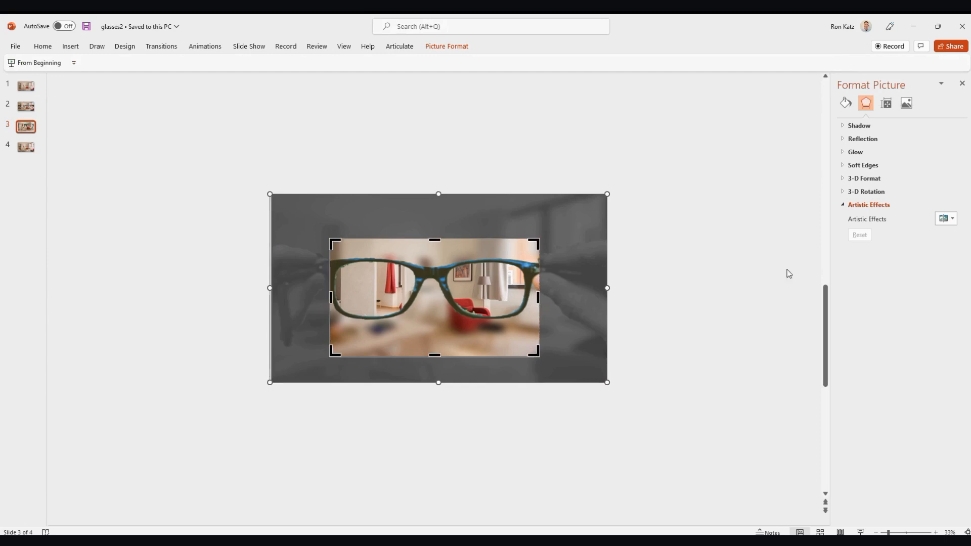
{"action": "left_click", "coordinate": [447, 47]}
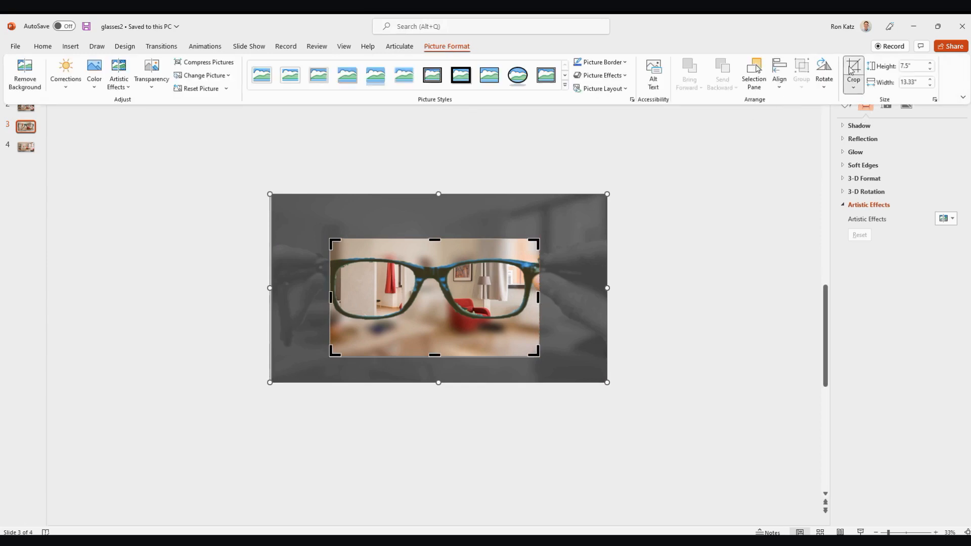
{"action": "left_click", "coordinate": [848, 74]}
{"action": "left_click", "coordinate": [786, 393]}
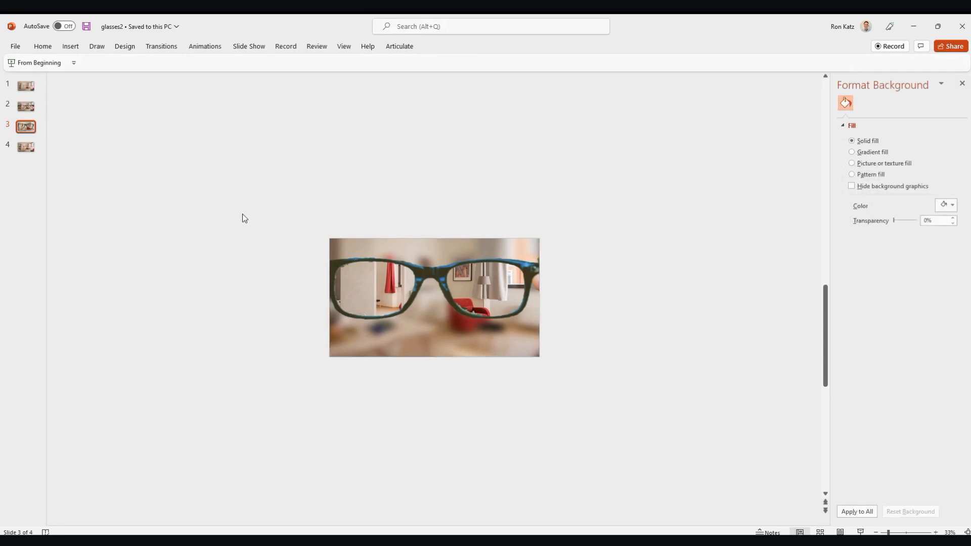
- Review slides 1 to 4 in order to check the progression from the blurred room through the glasses to the sharp room
{"action": "left_click", "coordinate": [18, 106]}
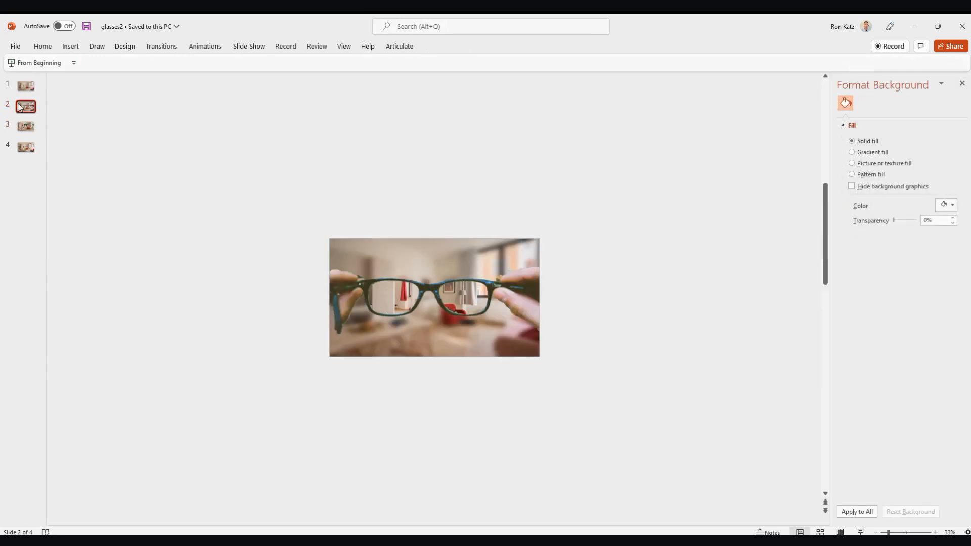
{"action": "left_click", "coordinate": [31, 132]}
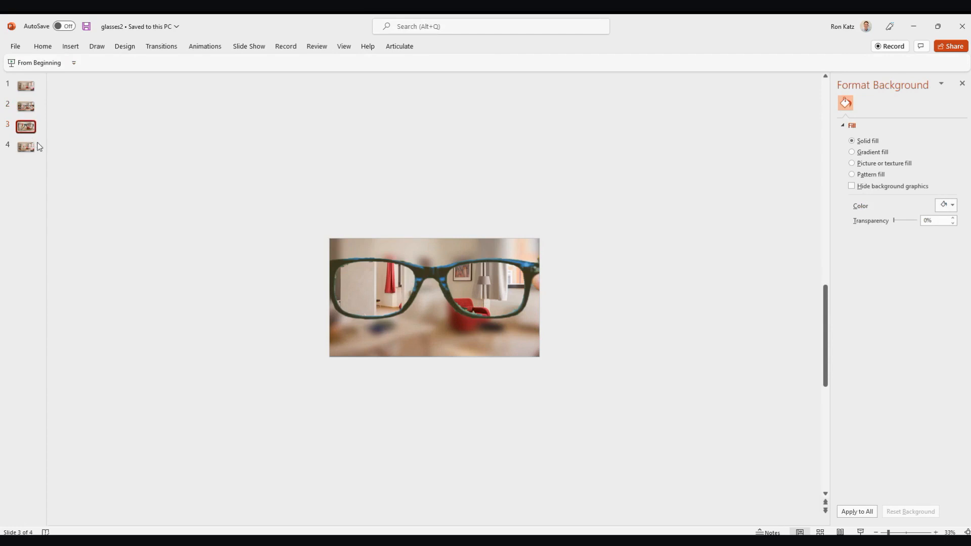
{"action": "left_click", "coordinate": [32, 147]}
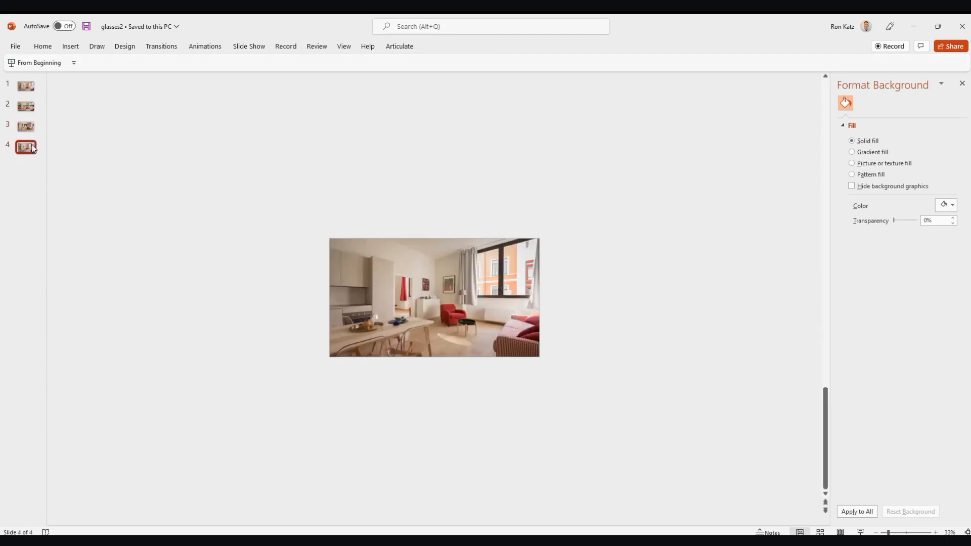
{"action": "left_click", "coordinate": [25, 84]}
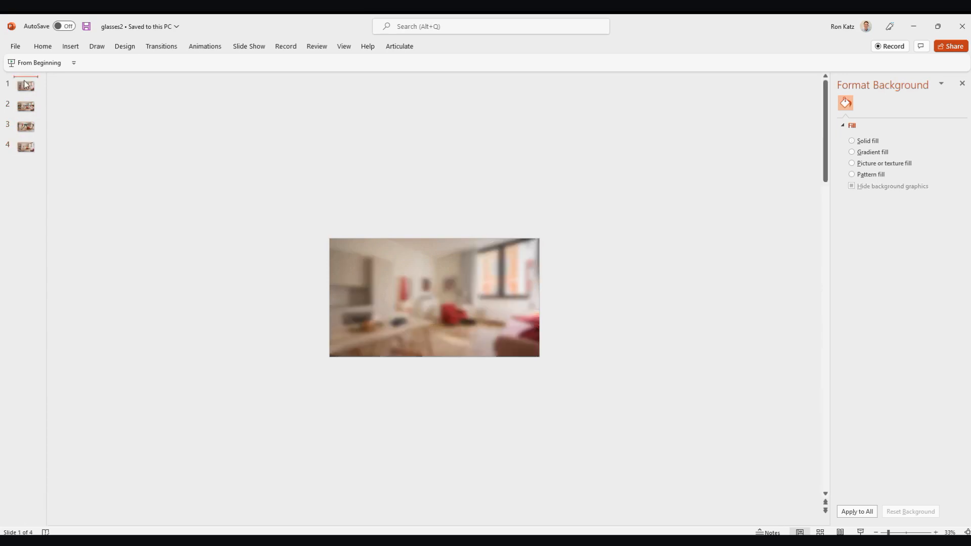
{"action": "left_click", "coordinate": [25, 106]}
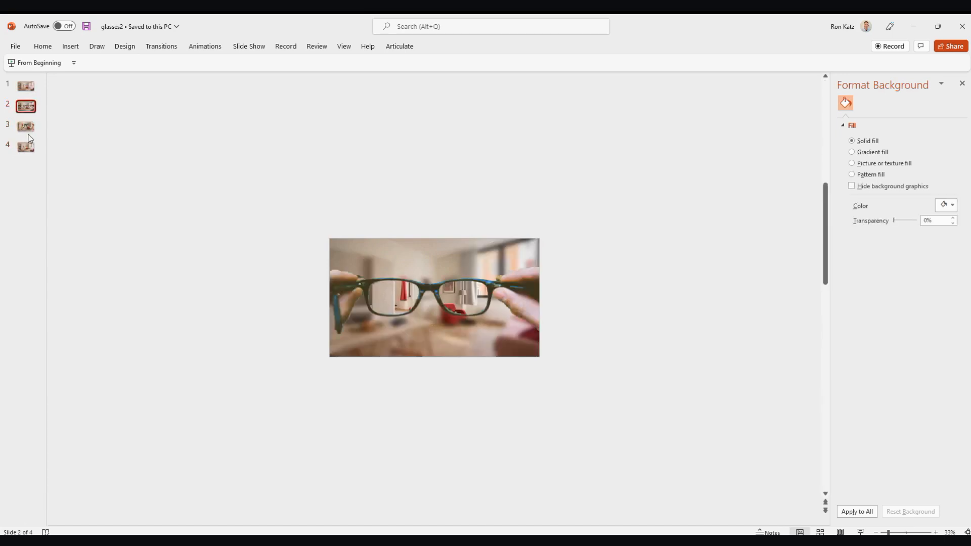
{"action": "left_click", "coordinate": [28, 129]}
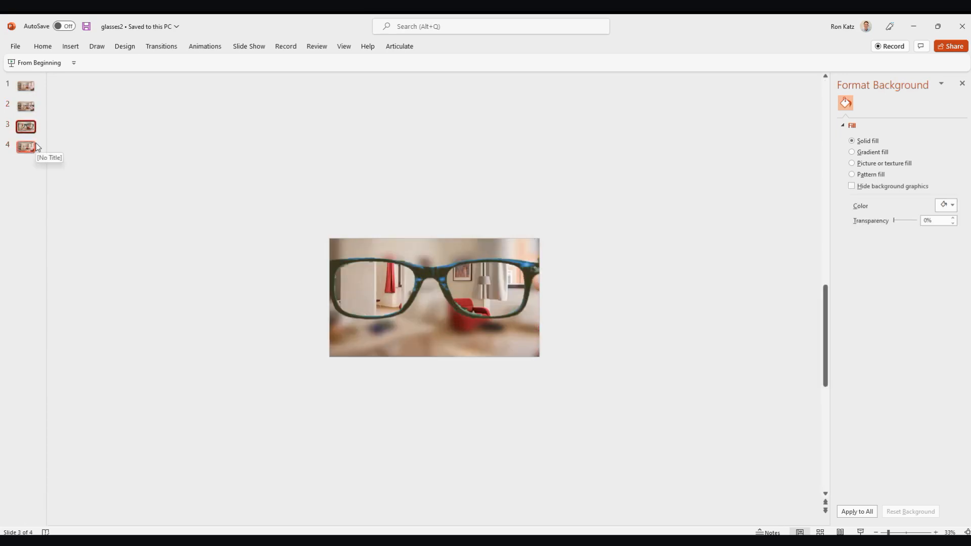
{"action": "left_click", "coordinate": [33, 150]}
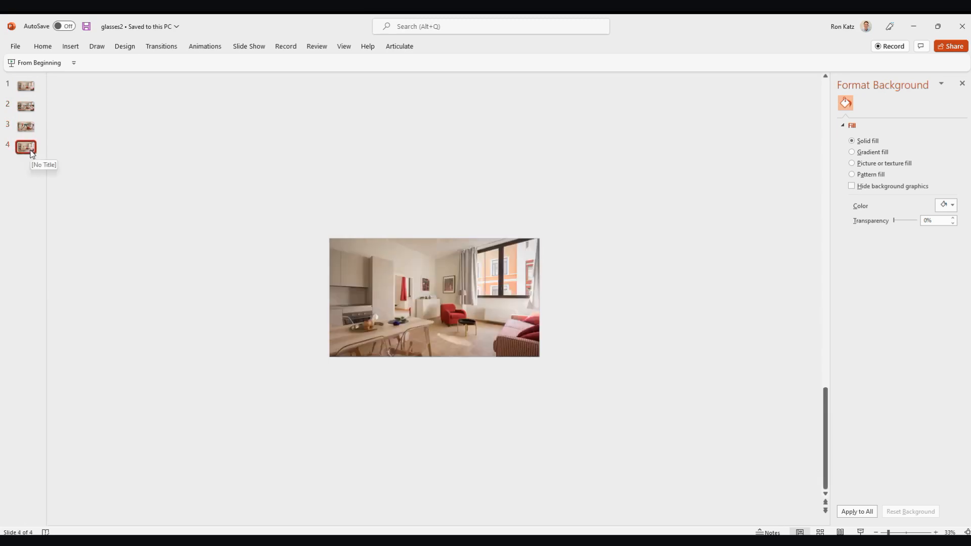